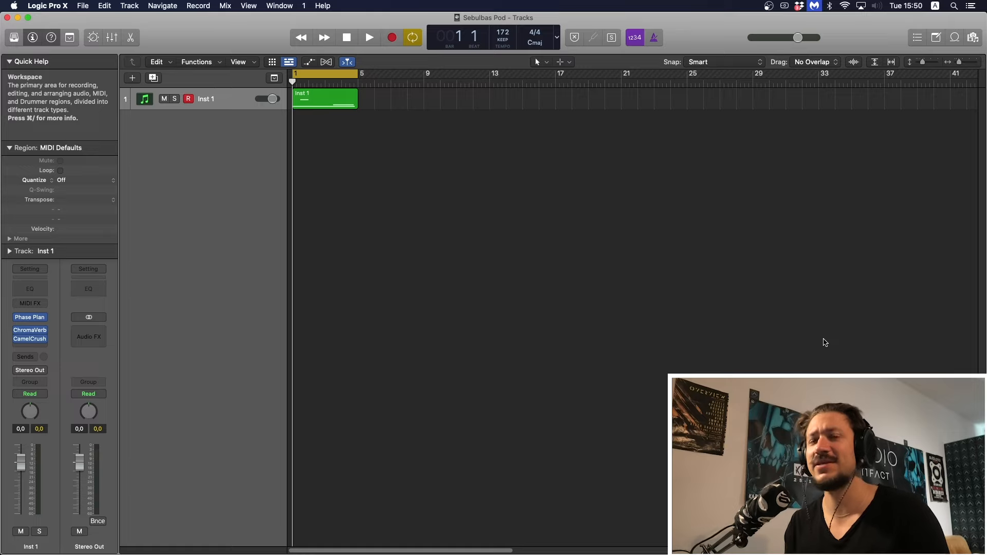
# Audition the Inst 1 region and solo its track.
pyautogui.press('space')
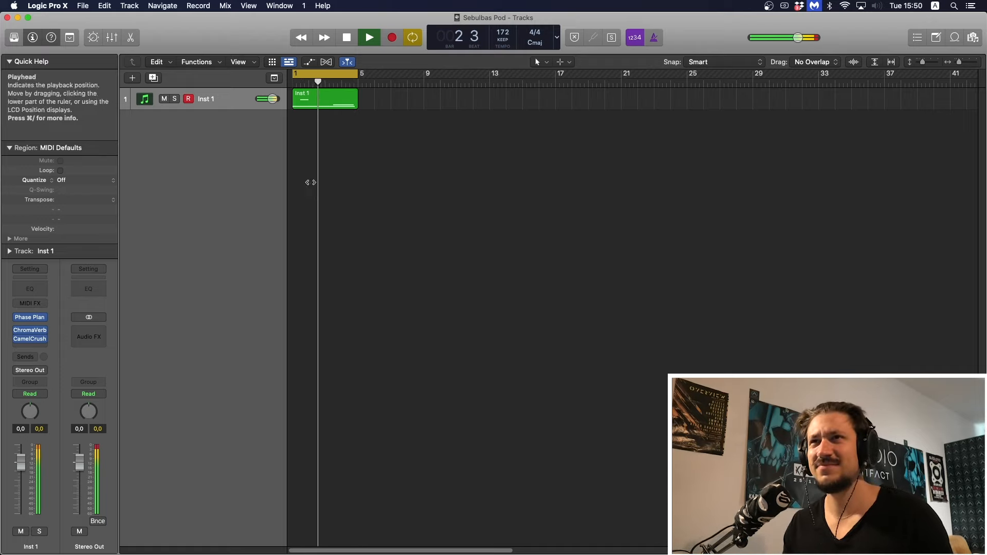
pyautogui.press('space')
pyautogui.click(178, 100)
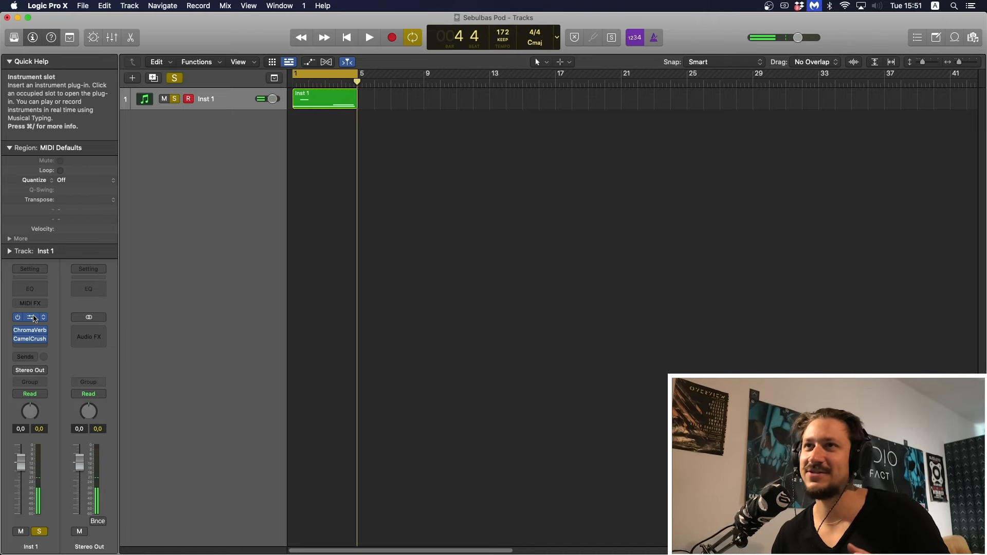
# Open the Phase Plant instrument on the Inst 1 track and hide its preset browser to show the full patch.
pyautogui.click(33, 317)
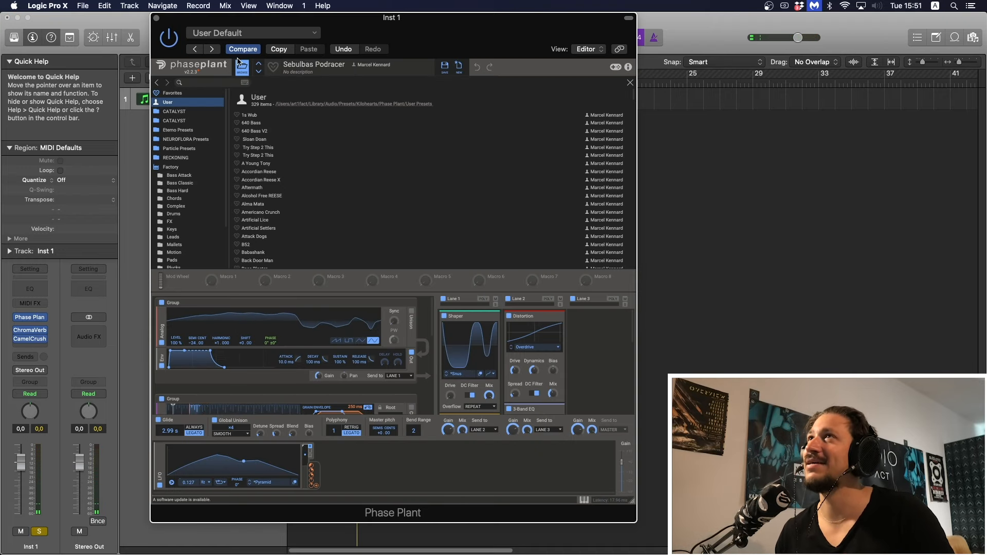
pyautogui.click(244, 73)
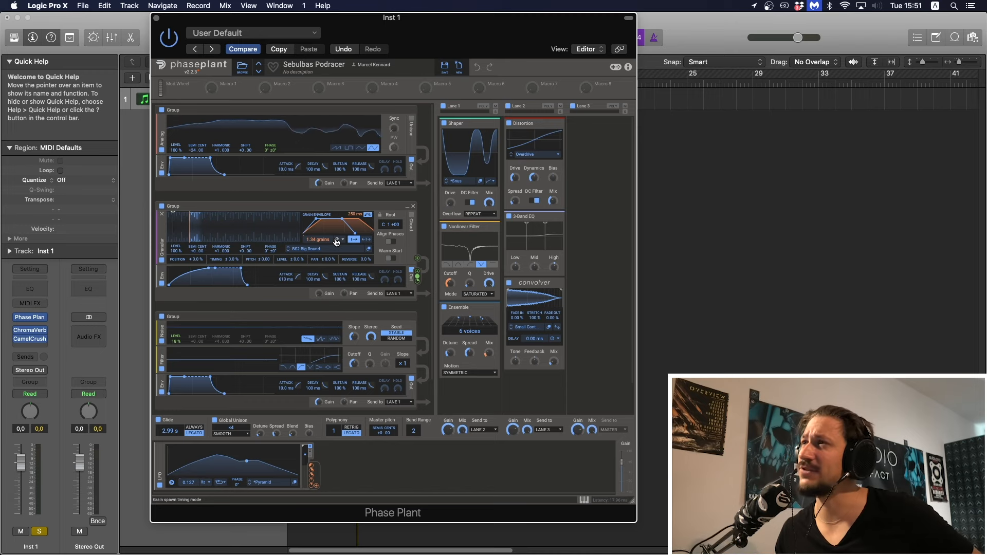
# Isolate the analog oscillator group by disabling effect Lanes 1 and 2, Global Unison, the LFO, and the noise and granular groups.
pyautogui.click(508, 105)
pyautogui.click(444, 107)
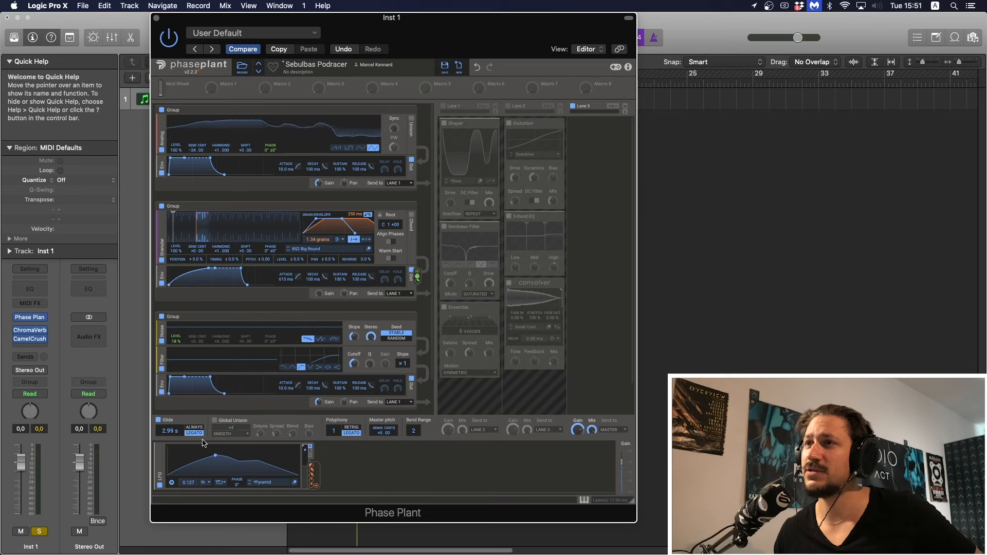
pyautogui.click(160, 484)
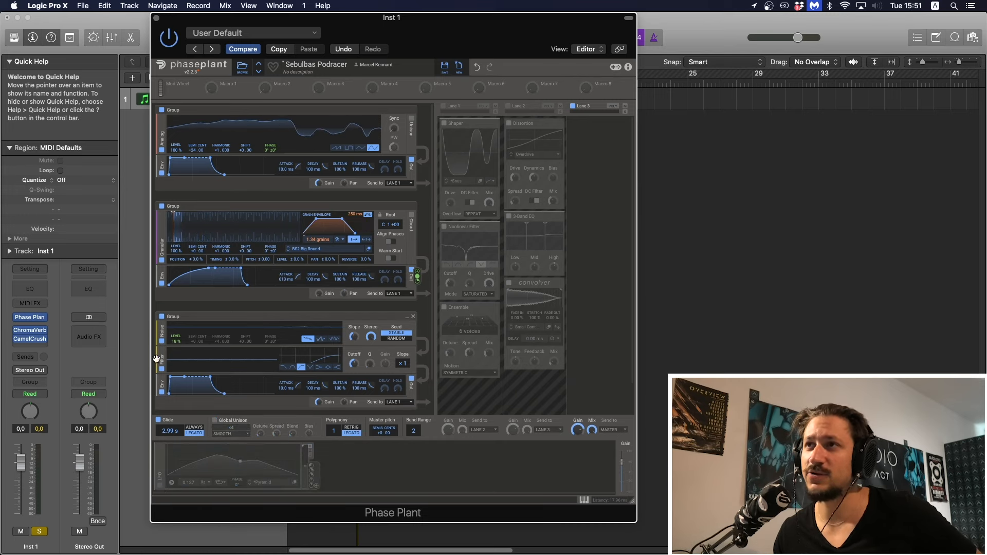
pyautogui.click(162, 317)
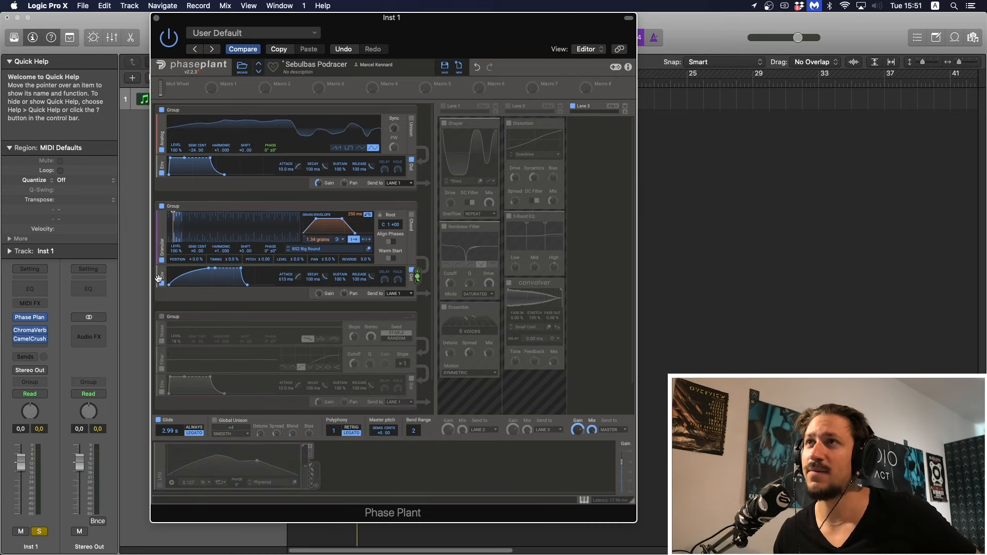
pyautogui.click(161, 206)
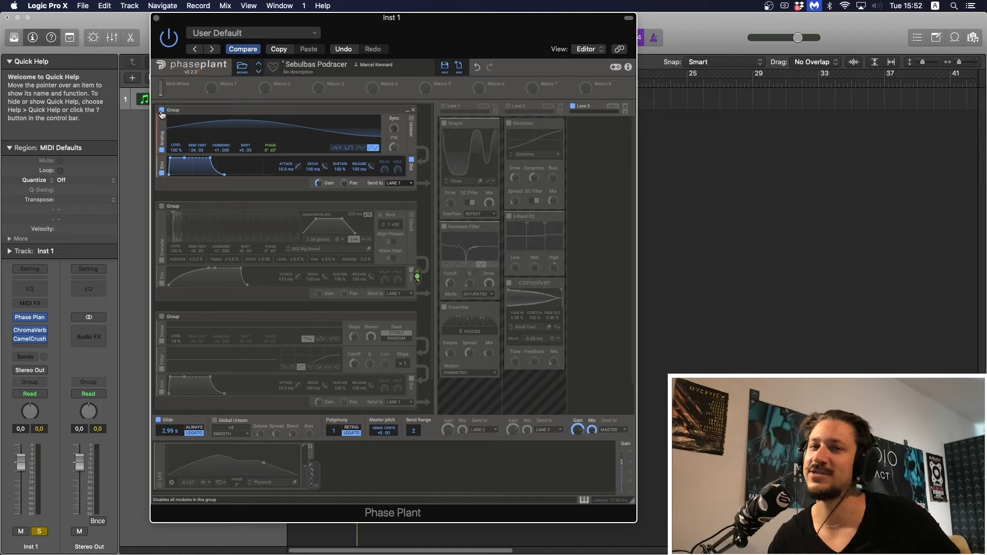
# Isolate the granular group by re-enabling it and disabling the analog group, and view its BS2 Big Round sample in the factory Analog folder.
pyautogui.click(161, 206)
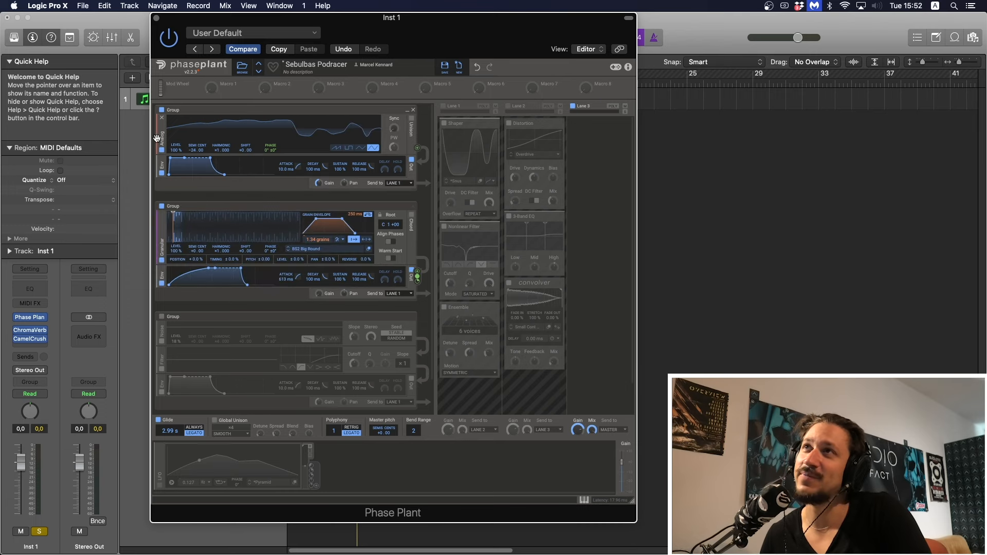
pyautogui.click(162, 110)
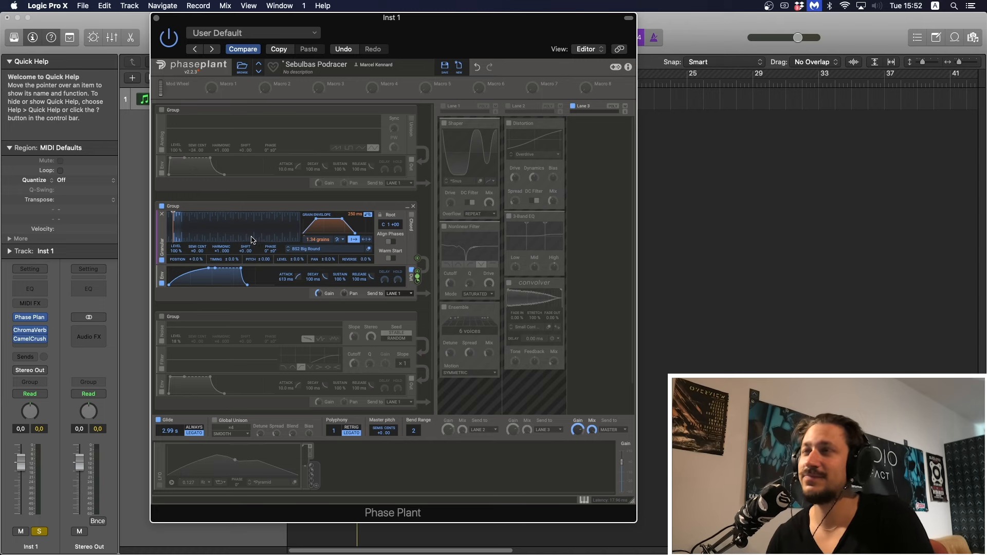
pyautogui.click(317, 250)
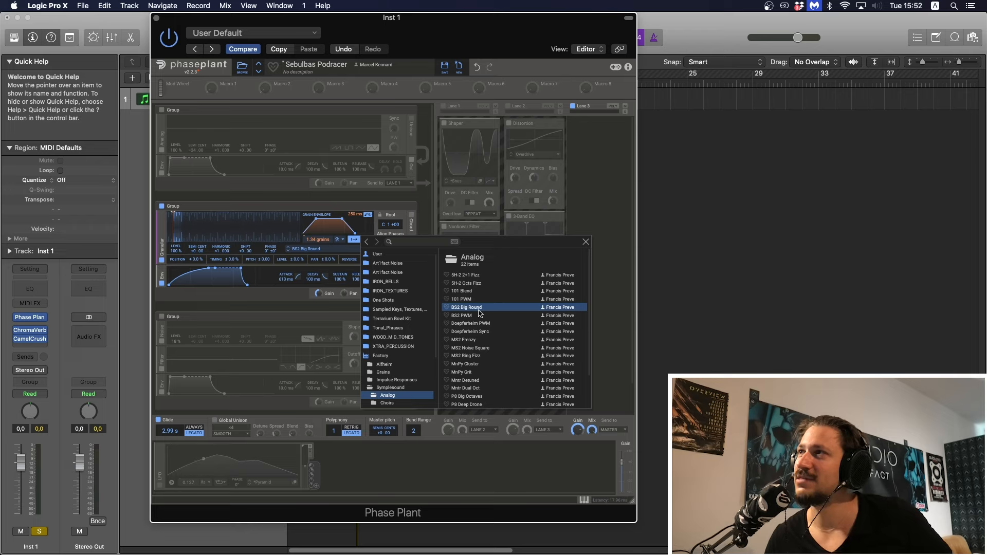
pyautogui.click(586, 242)
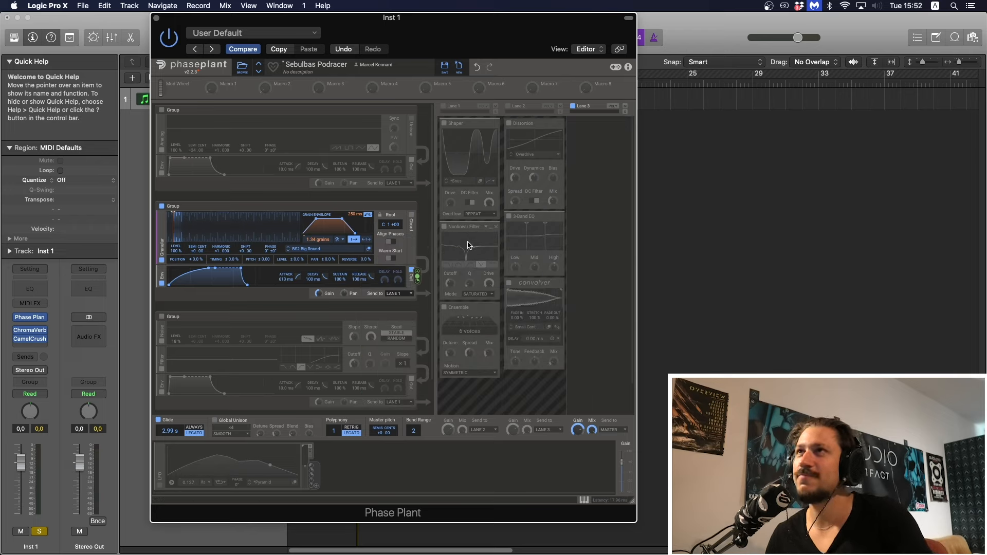
# Audition the granular generator and examine the LFO modulation on its grain length.
pyautogui.press('space')
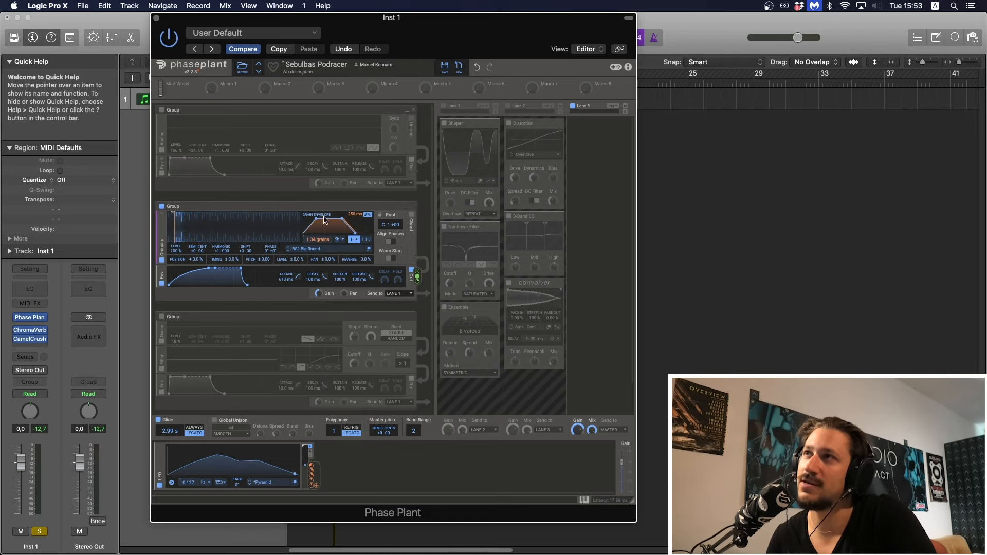
pyautogui.moveTo(319, 249)
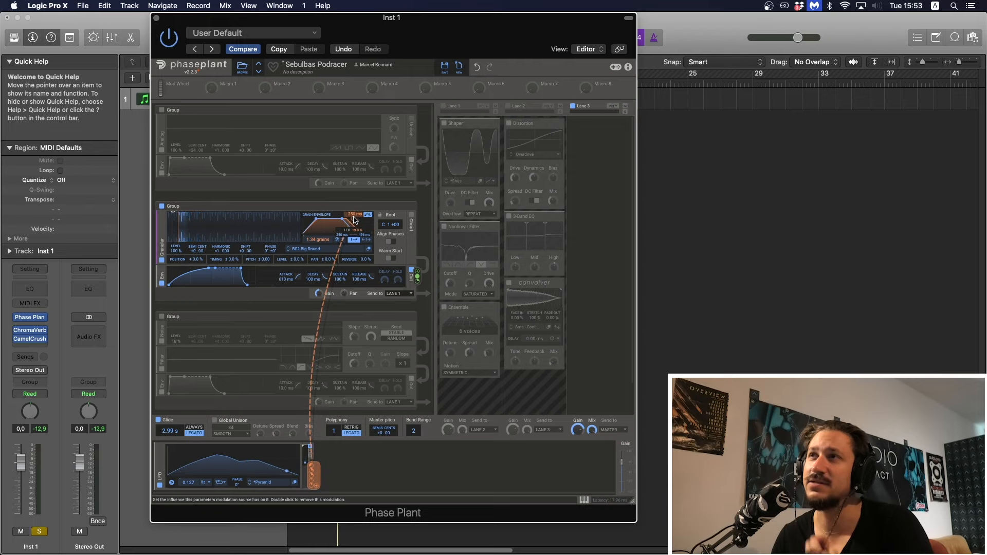
pyautogui.press('space')
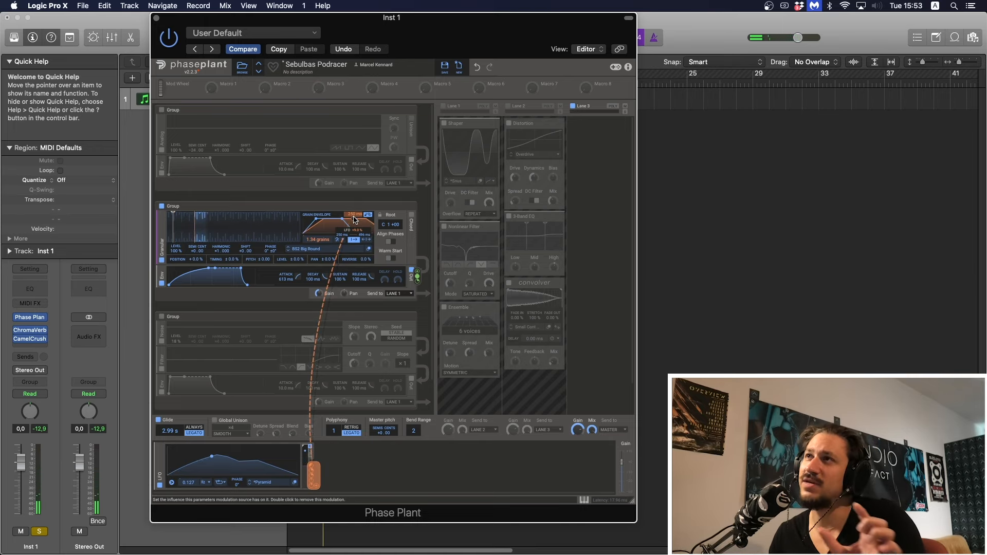
pyautogui.moveTo(354, 220); pyautogui.dragTo(319, 245)
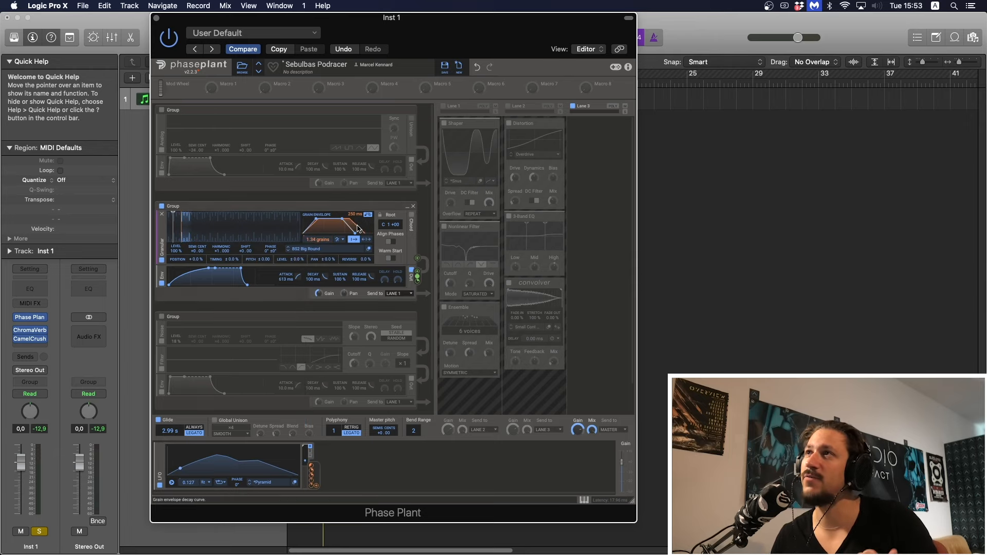
pyautogui.moveTo(353, 220)
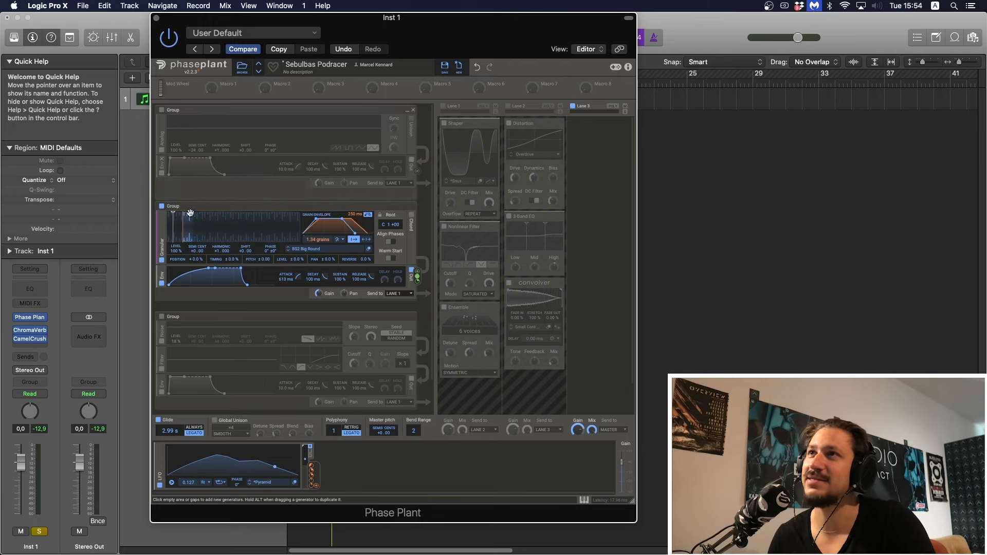
# Re-enable the analog group and inspect the envelope modulation assigned to the oscillator's Phase Offset.
pyautogui.click(162, 111)
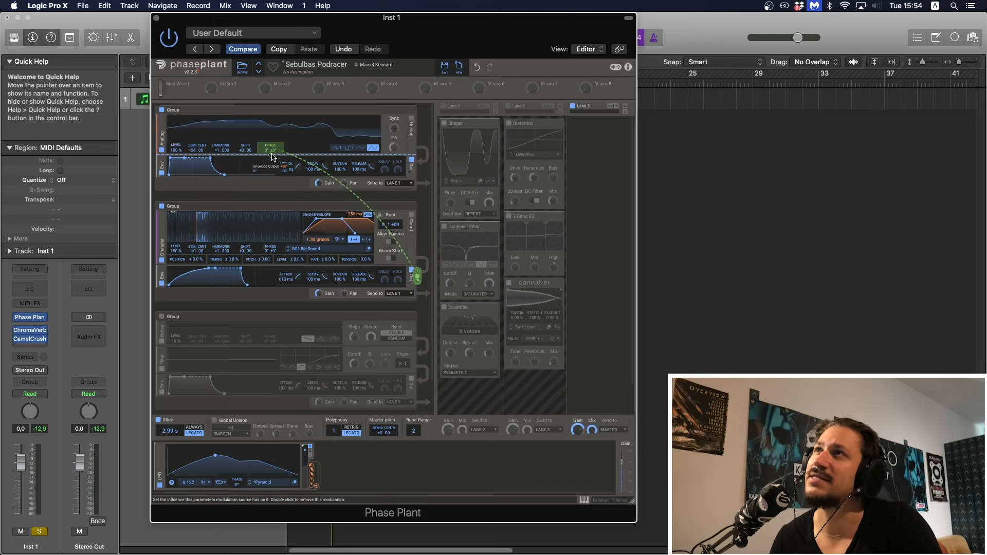
pyautogui.rightClick(271, 156)
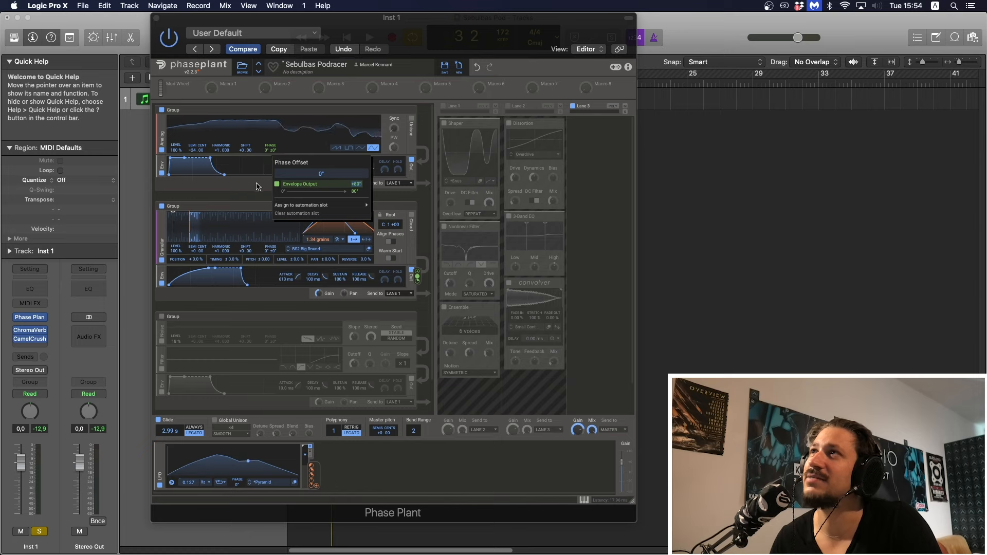
pyautogui.click(248, 195)
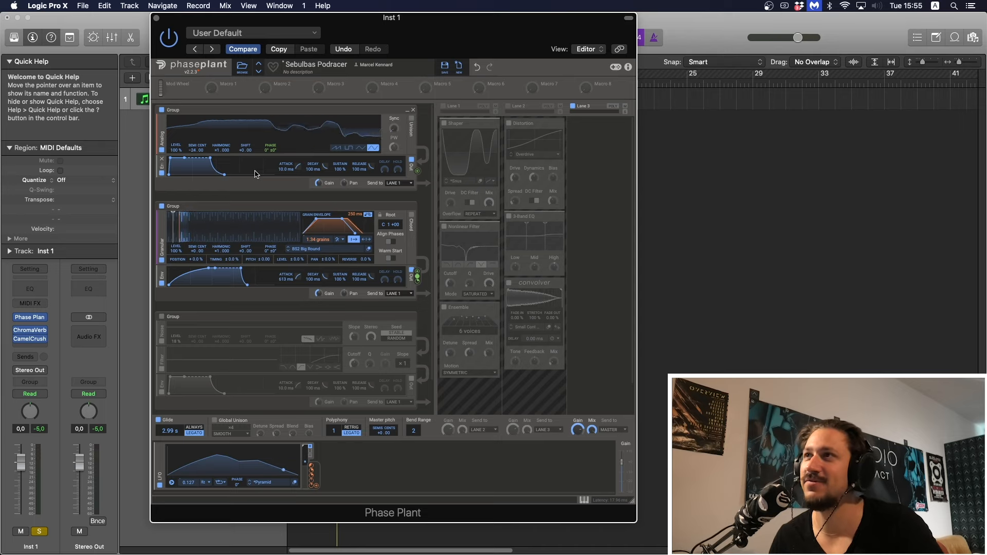
# Turn the granular group's output gain all the way down and re-enable the noise group.
pyautogui.moveTo(319, 294); pyautogui.dragTo(319, 354)
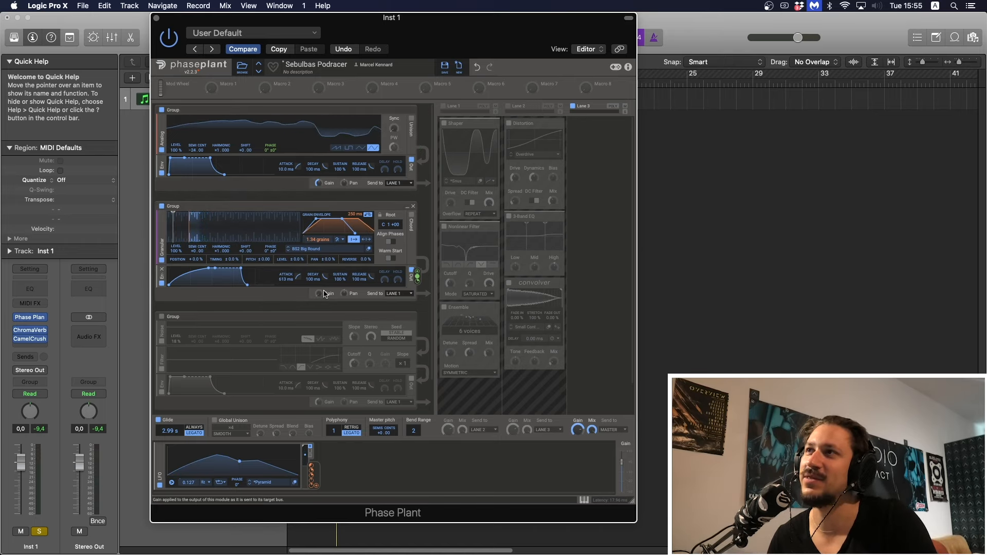
pyautogui.moveTo(321, 293); pyautogui.dragTo(322, 329)
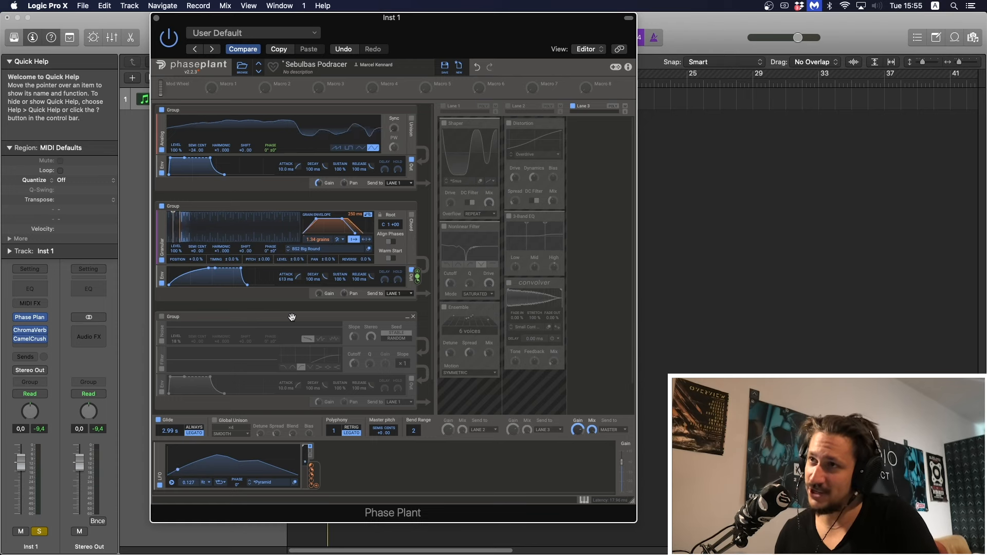
pyautogui.click(161, 316)
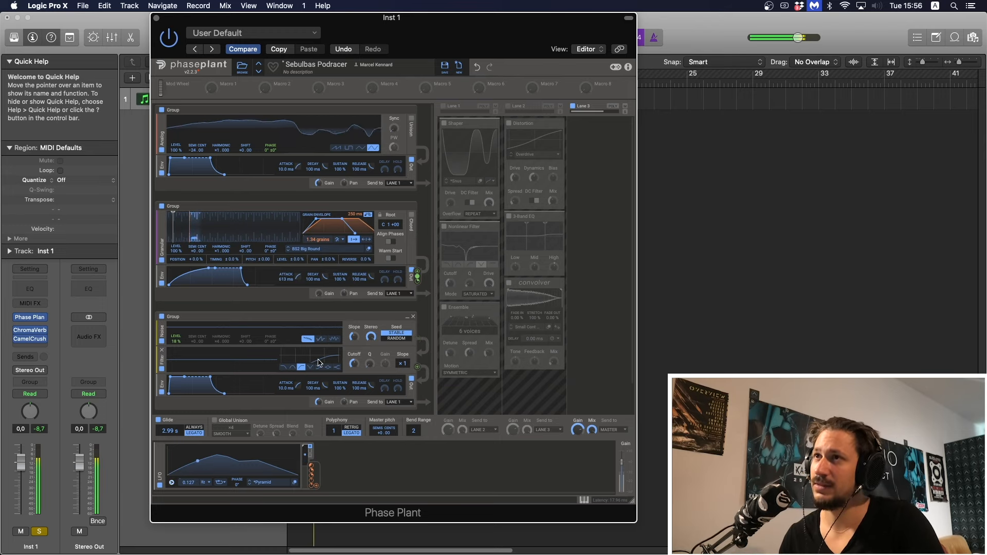
# Examine the granular envelope output and its modulation of the noise generator's Level.
pyautogui.moveTo(417, 282)
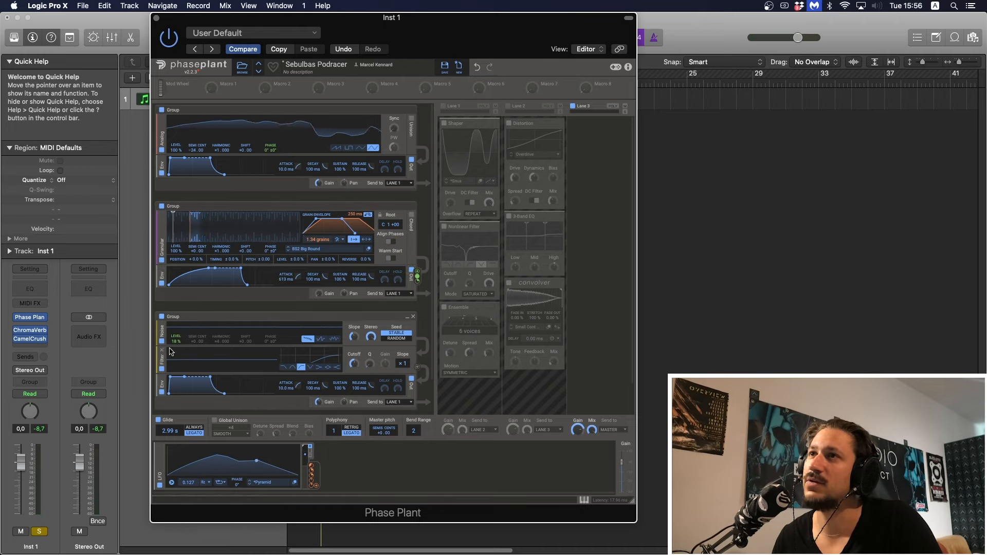
pyautogui.moveTo(176, 348)
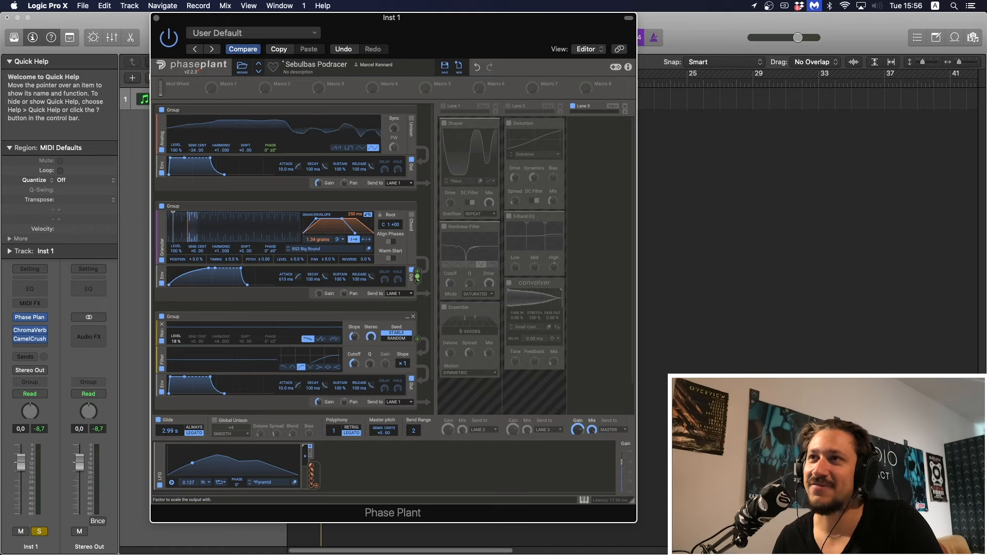
pyautogui.moveTo(175, 340); pyautogui.dragTo(175, 360)
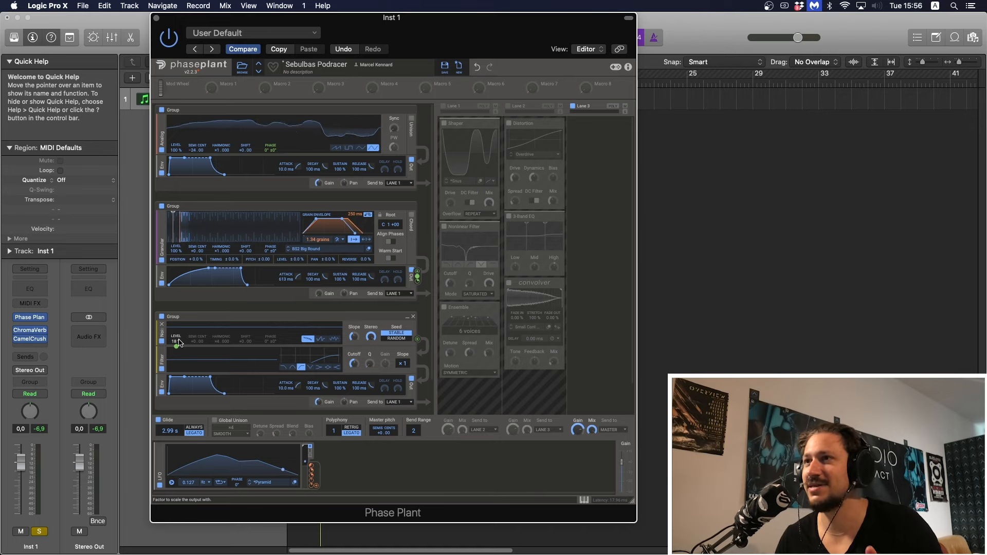
# Enable Global Unison and adjust its Blend while auditioning the patch.
pyautogui.click(232, 421)
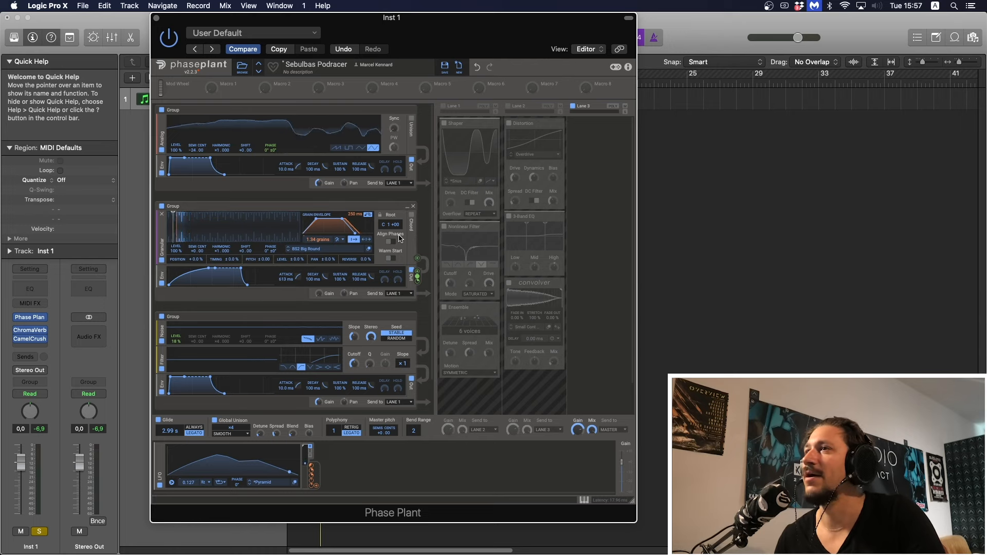
pyautogui.press('space')
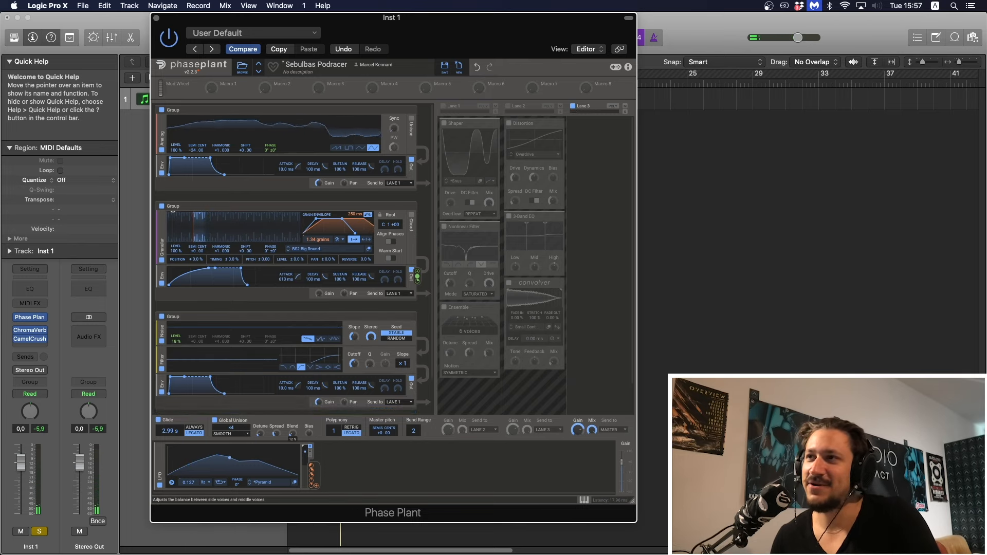
pyautogui.moveTo(292, 433); pyautogui.dragTo(291, 430)
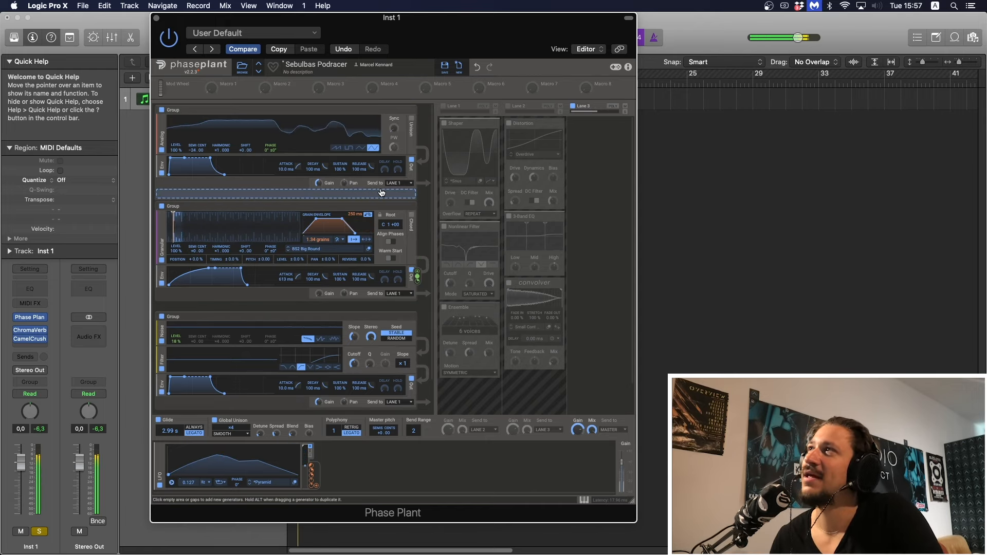
# Enable effect Lanes 1 and 2 with only the Shaper active, bypassing Distortion, Convolver, 3-Band EQ, Ensemble and Nonlinear Filter.
pyautogui.click(448, 107)
pyautogui.click(510, 106)
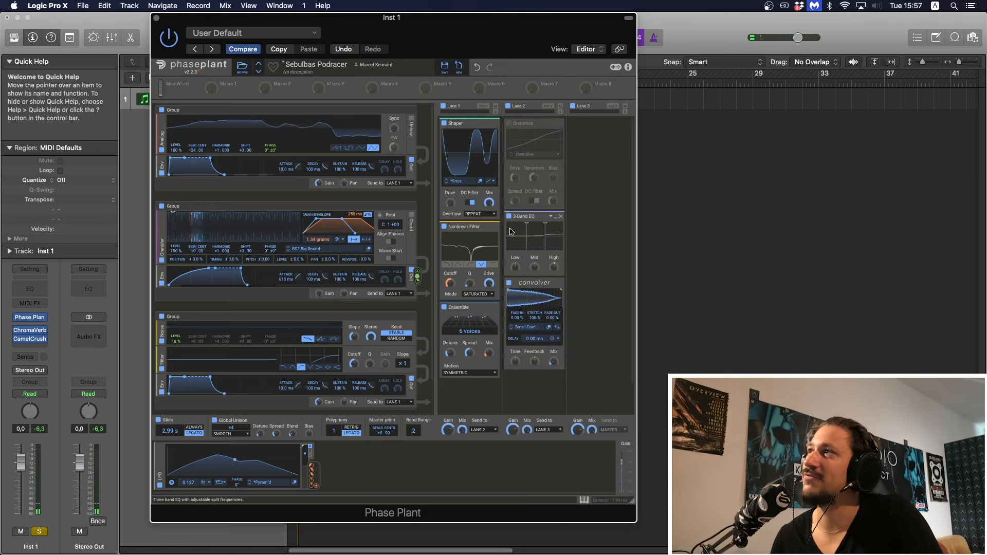
pyautogui.click(509, 283)
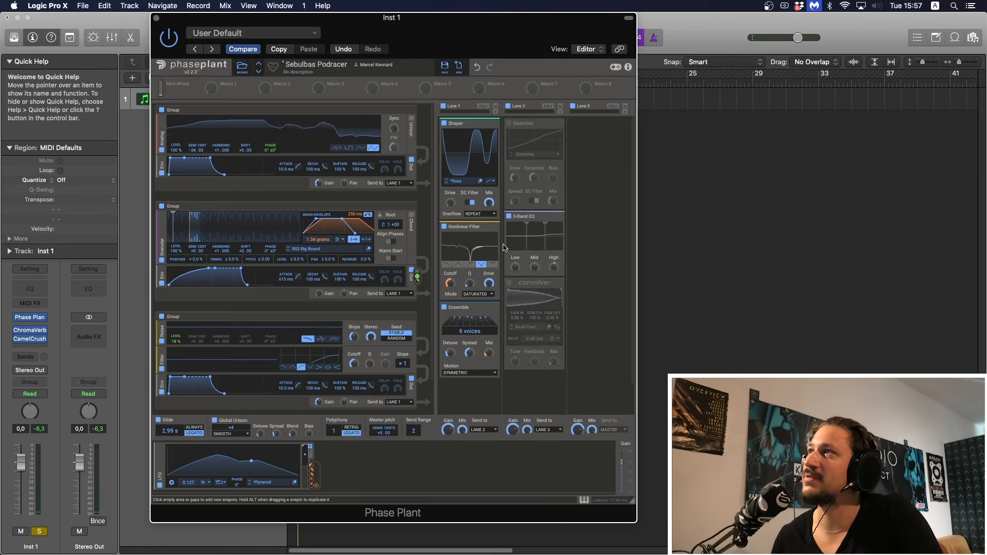
pyautogui.click(509, 217)
pyautogui.click(445, 308)
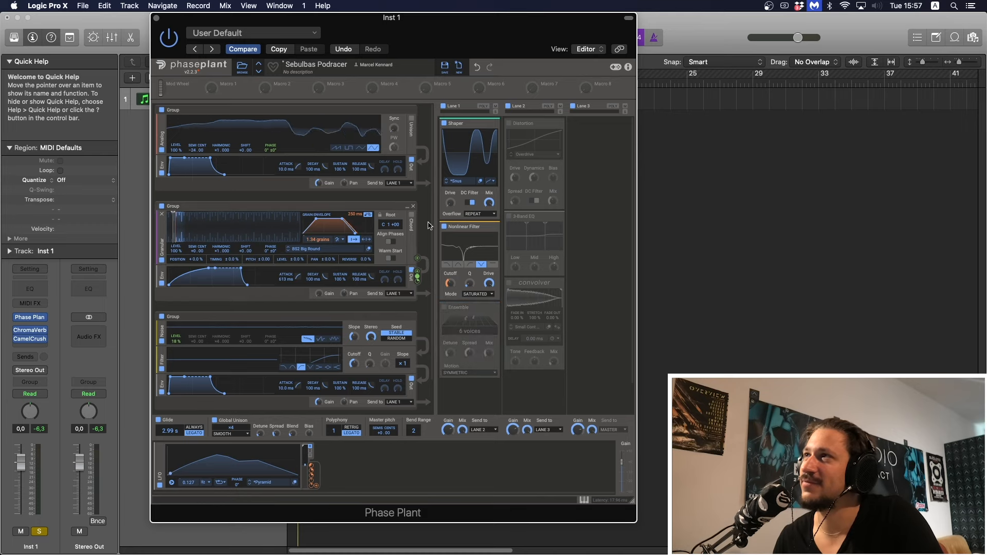
pyautogui.click(445, 228)
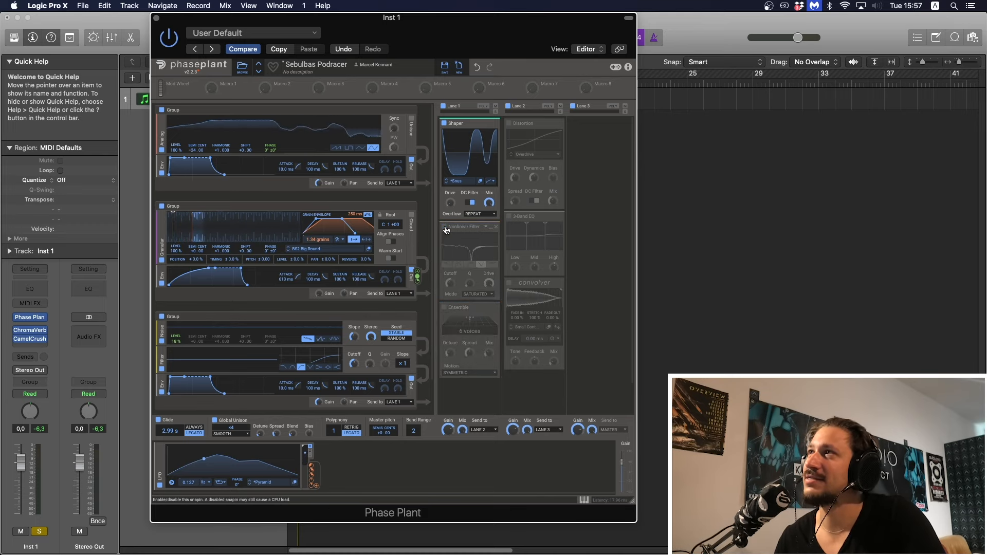
# View the Snus curve among the Shaper's factory Complex presets.
pyautogui.click(461, 185)
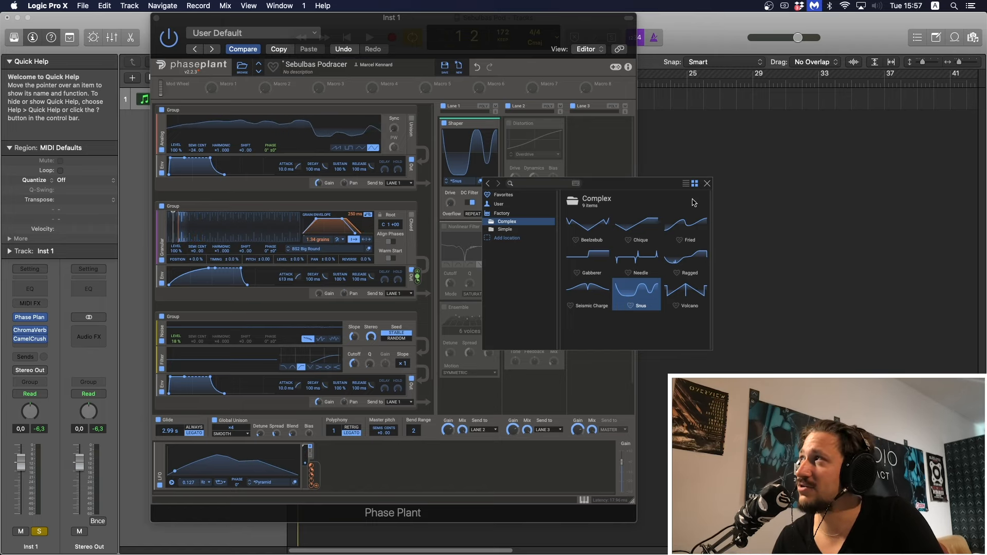
pyautogui.click(706, 183)
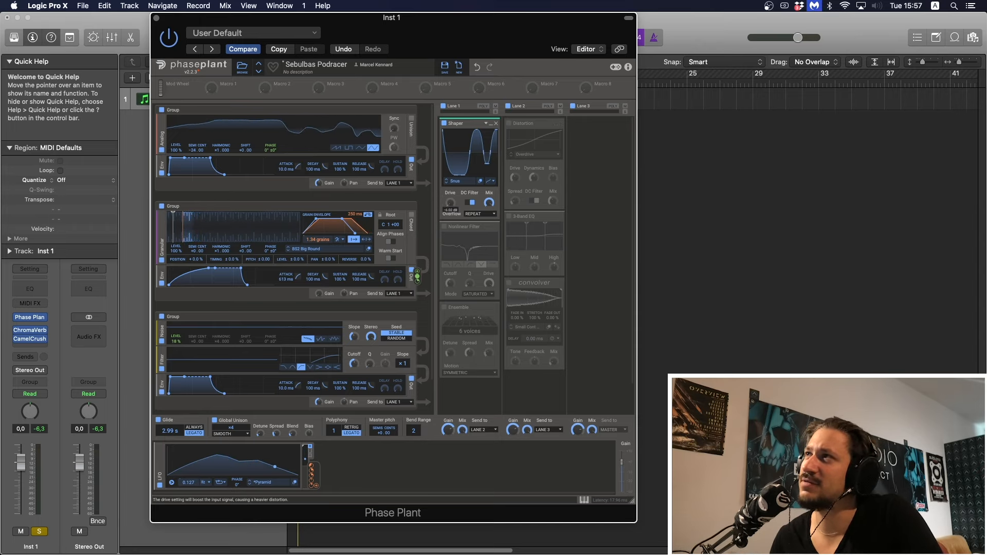
# Audition the Shaper with its Drive varied and with it bypassed, and review its Overflow modes, keeping REPEAT.
pyautogui.click(450, 205)
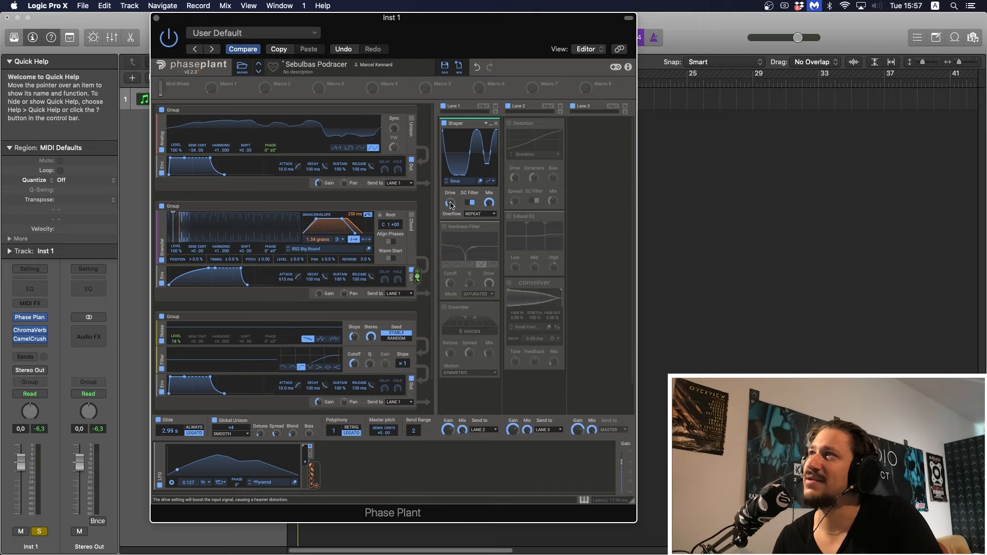
pyautogui.moveTo(450, 206); pyautogui.dragTo(450, 203)
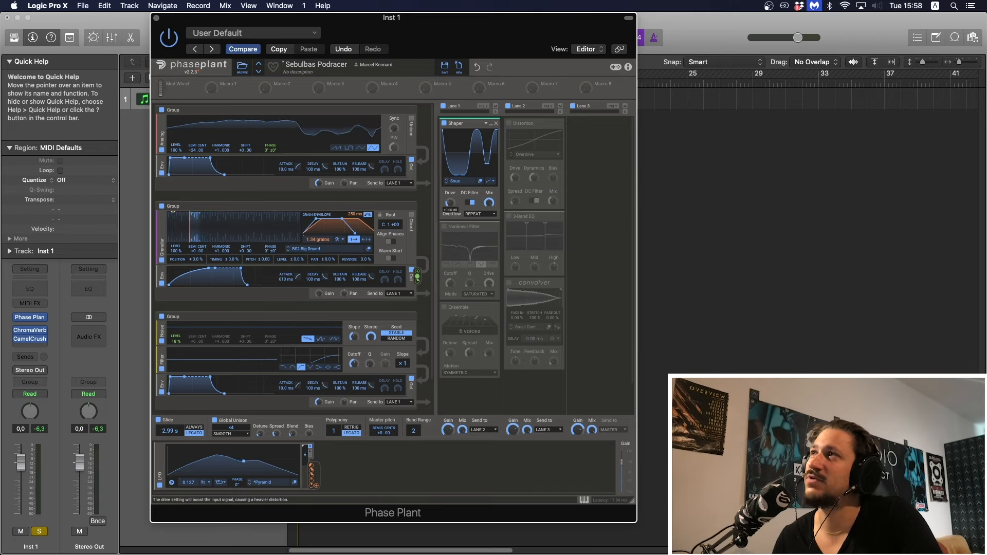
pyautogui.moveTo(450, 205); pyautogui.dragTo(450, 205)
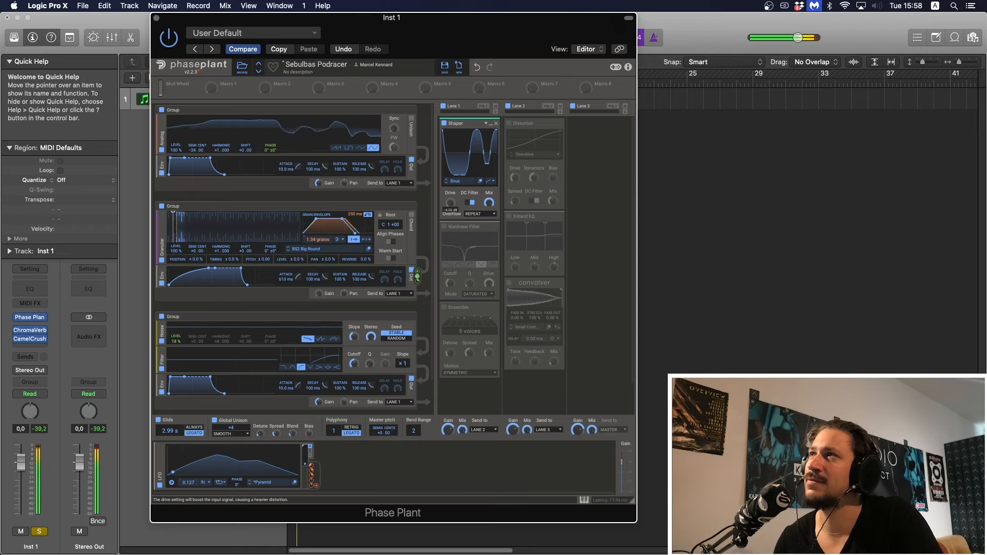
pyautogui.click(444, 123)
pyautogui.click(445, 124)
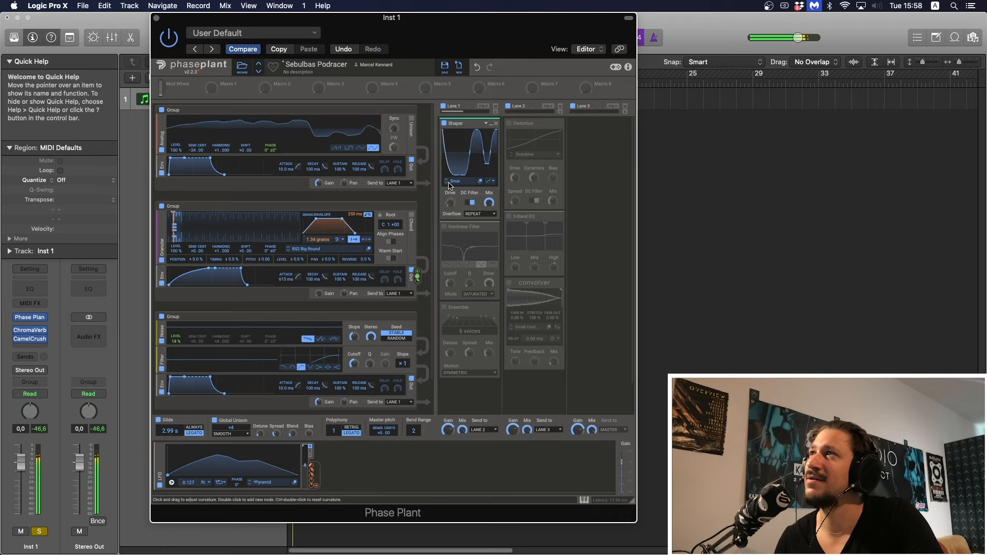
pyautogui.moveTo(451, 202); pyautogui.dragTo(450, 211)
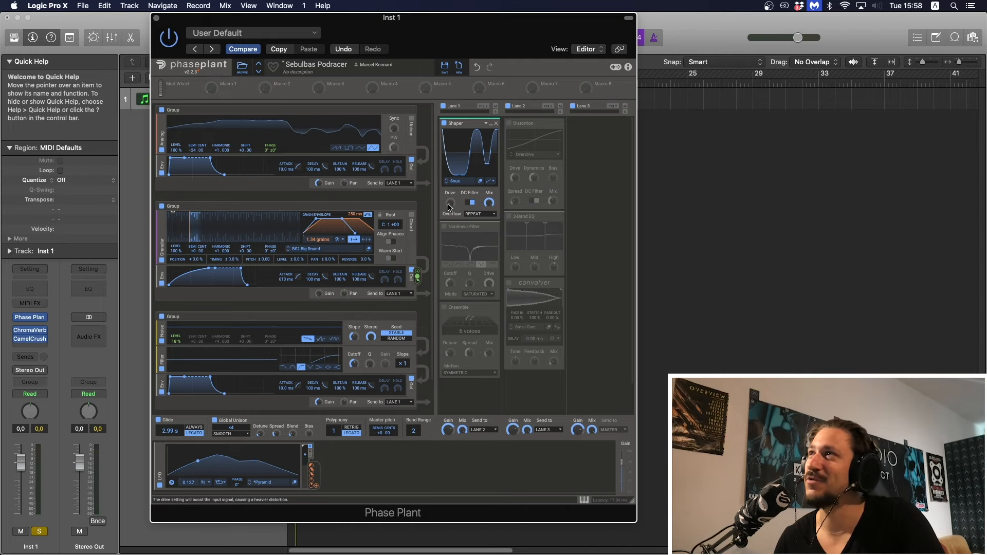
pyautogui.click(472, 214)
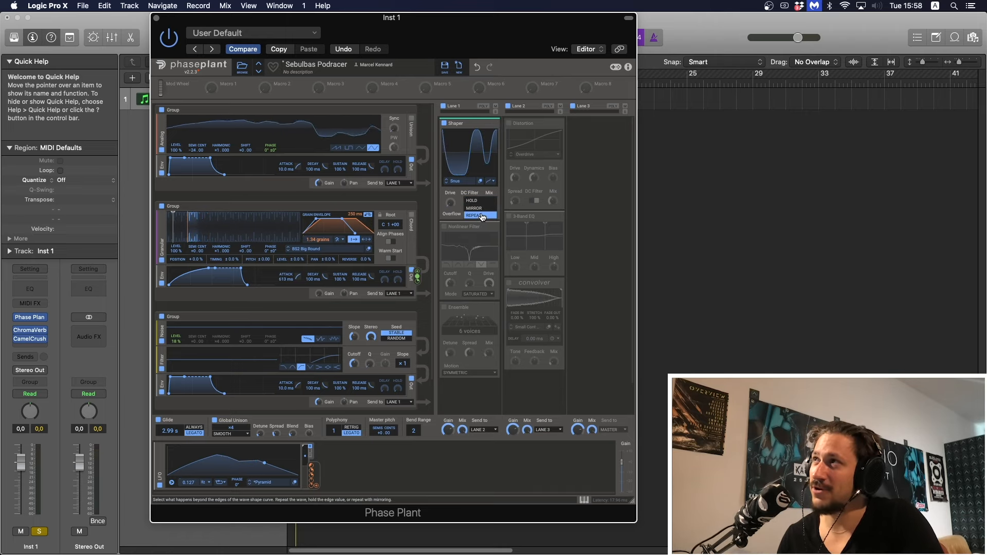
pyautogui.click(482, 216)
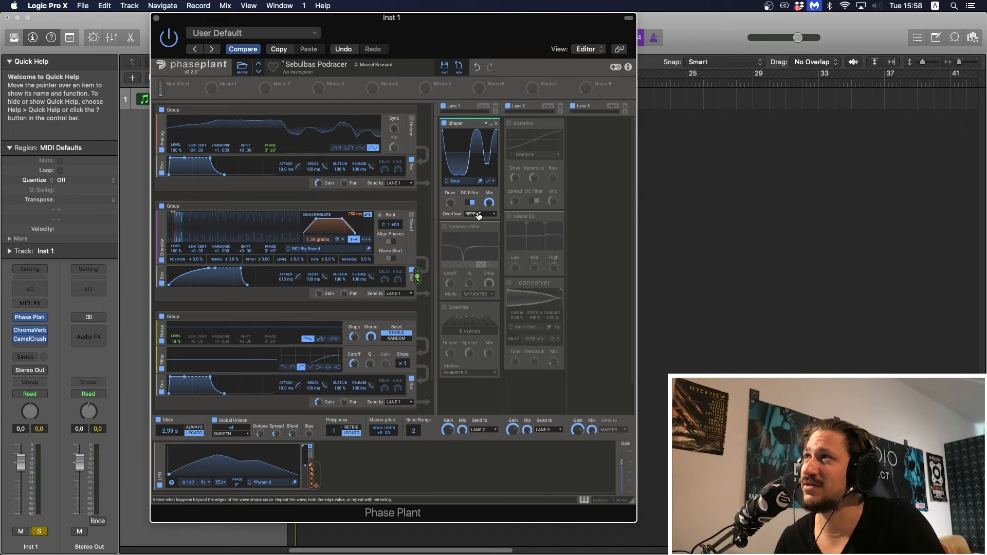
# Enable the Nonlinear Filter in Lane 1 and compare the patch with and without it during playback.
pyautogui.click(445, 228)
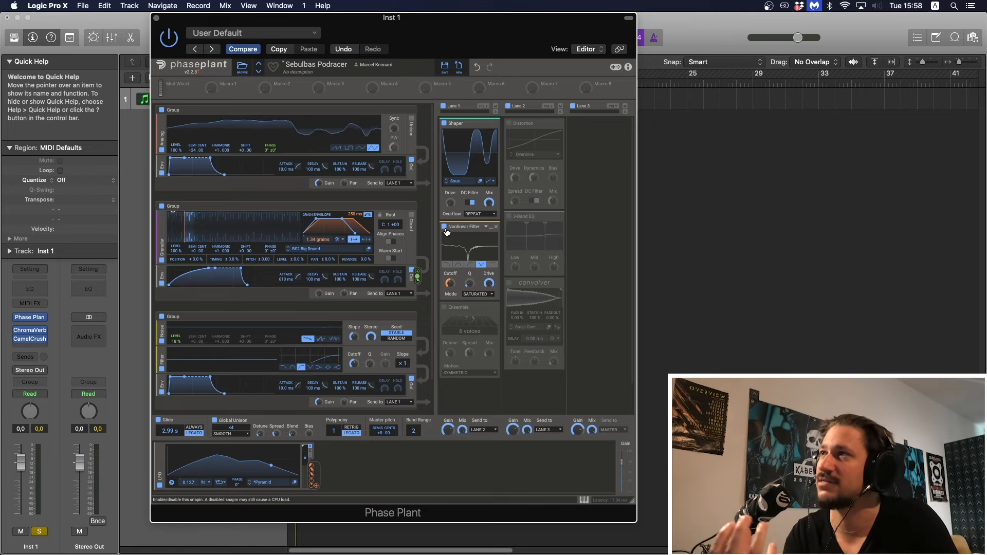
pyautogui.press('space')
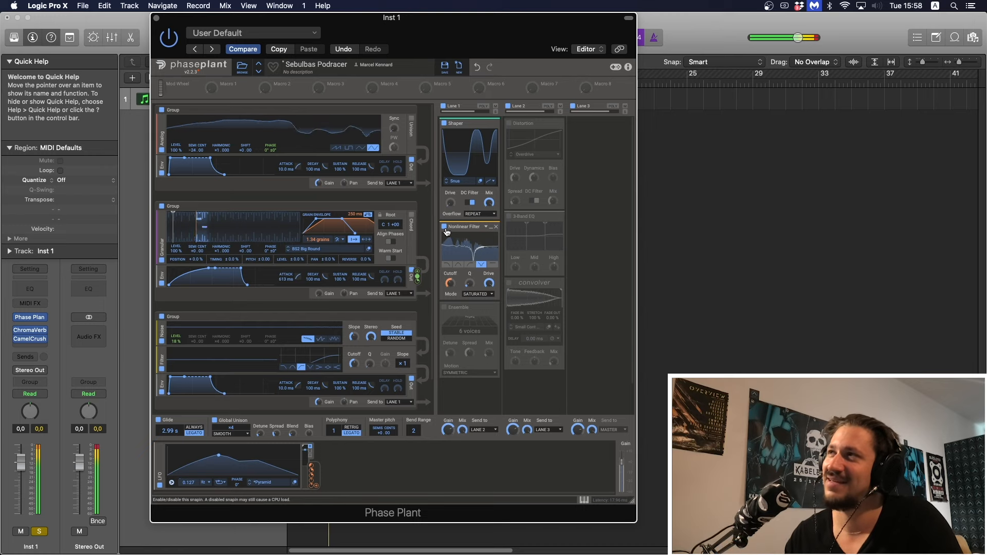
pyautogui.click(445, 228)
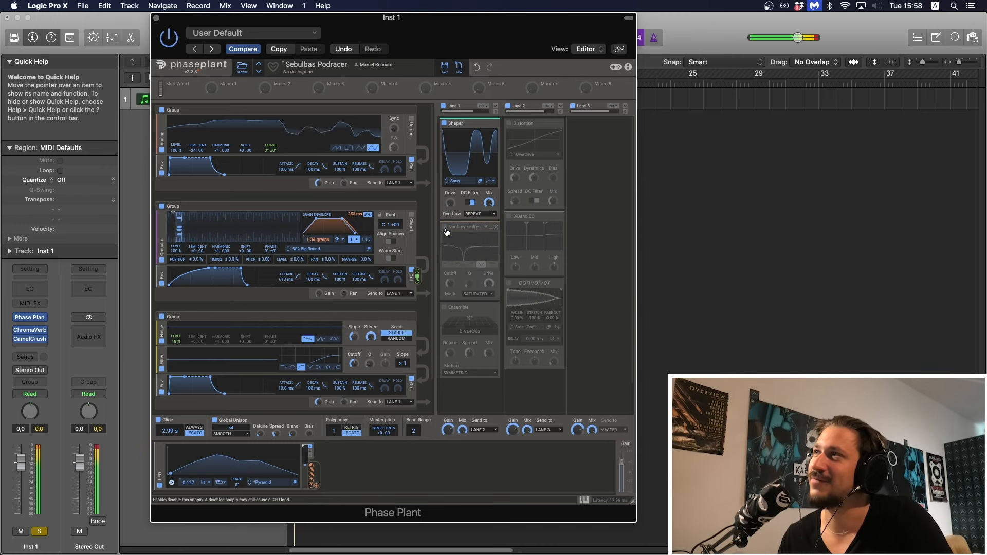
pyautogui.click(446, 230)
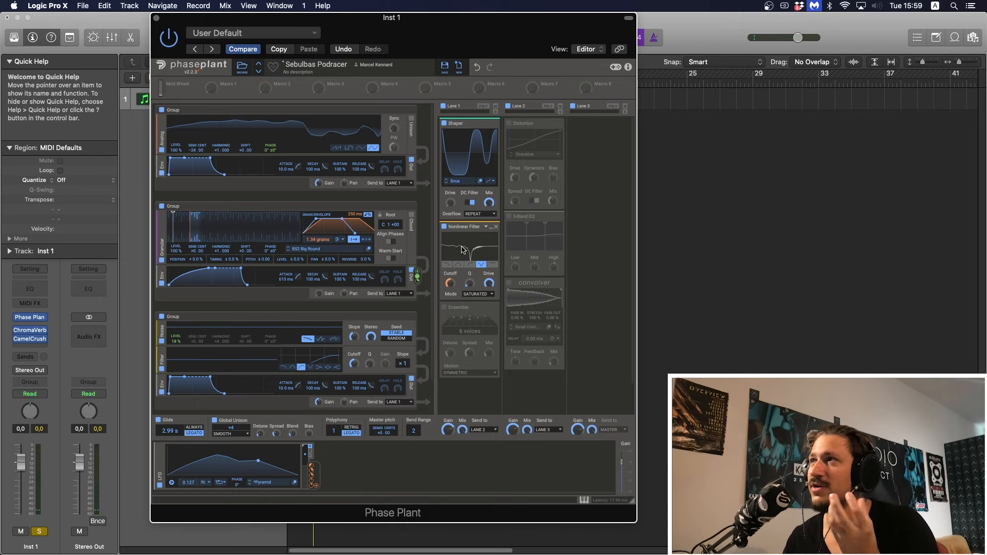
# Try the Nonlinear Filter's BIASED mode, return it to SATURATED, and dismiss the iCloud storage notification.
pyautogui.click(477, 294)
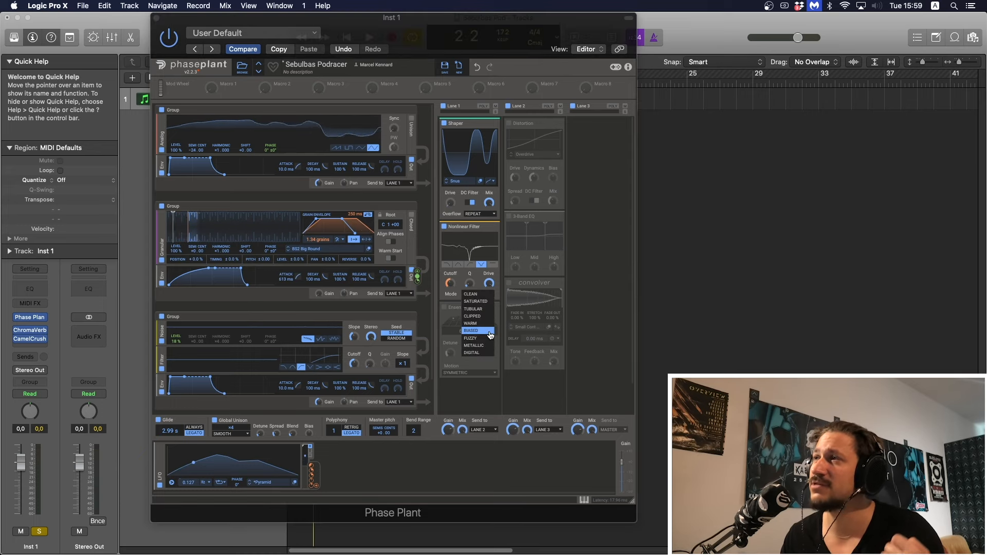
pyautogui.click(471, 330)
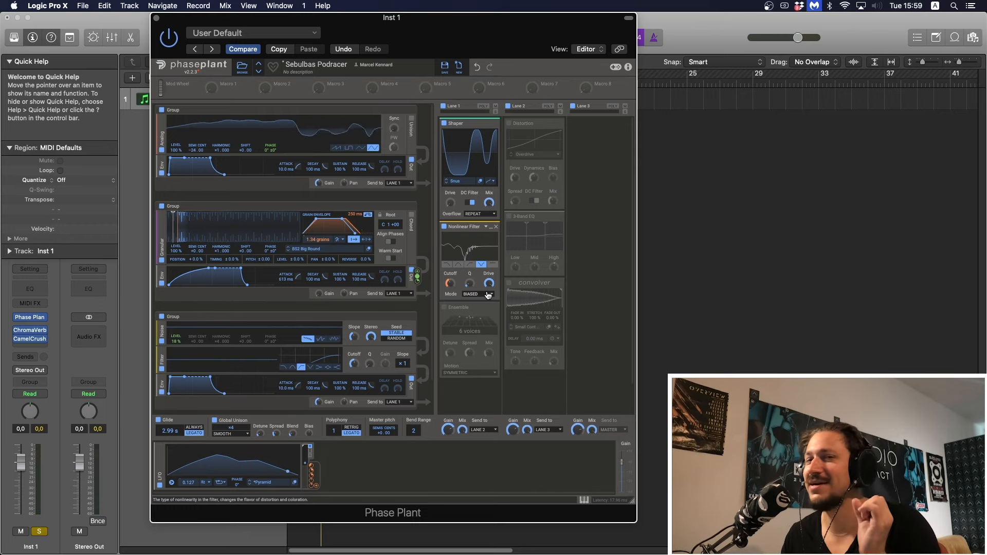
pyautogui.click(488, 294)
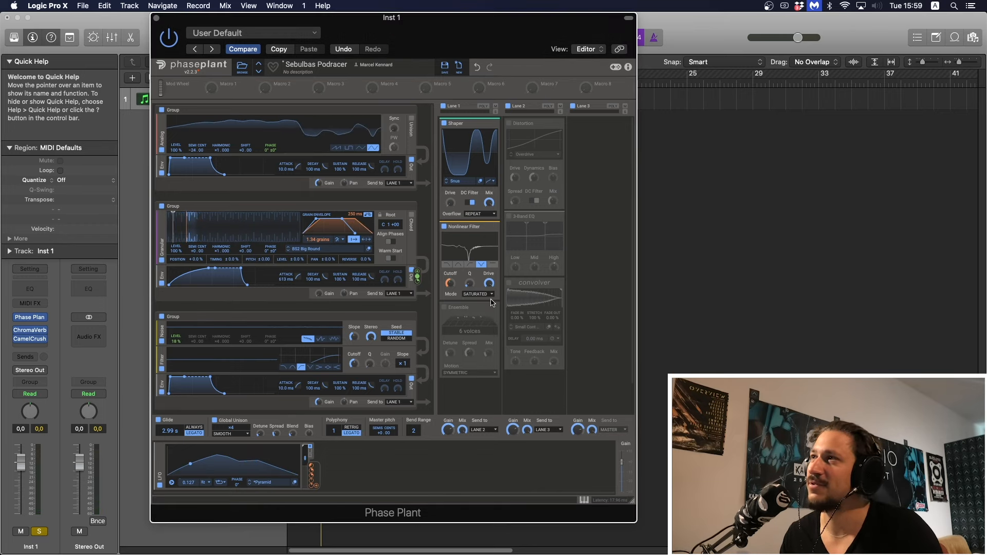
pyautogui.click(491, 302)
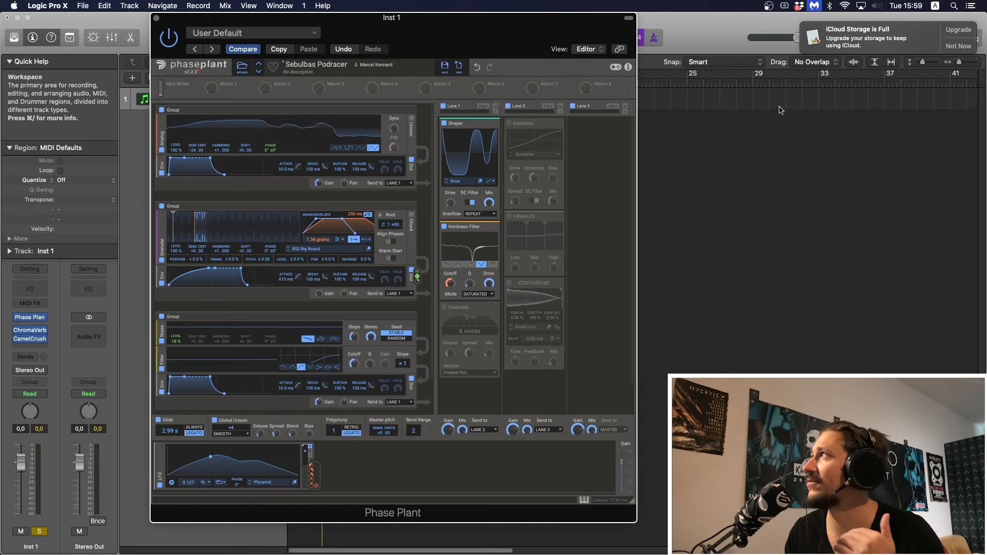
pyautogui.click(959, 46)
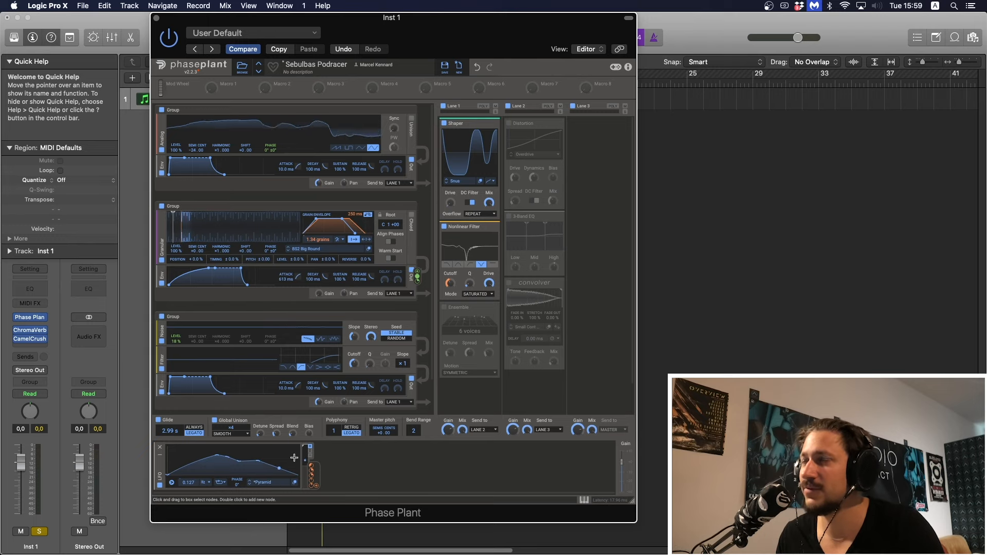
# Enable the Ensemble in Lane 1 and the Distortion in Lane 2, comparing the patch with Distortion bypassed during playback.
pyautogui.moveTo(311, 490)
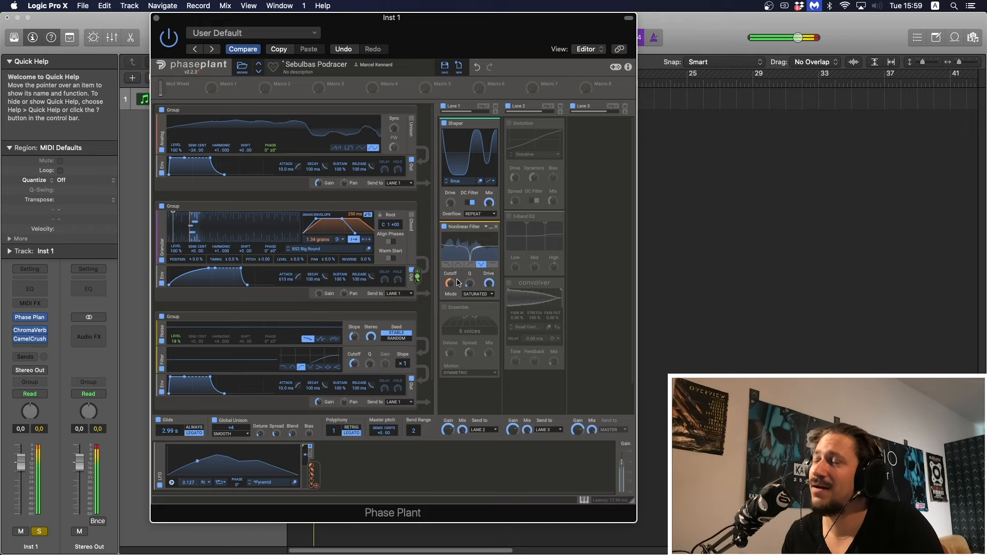
pyautogui.click(445, 308)
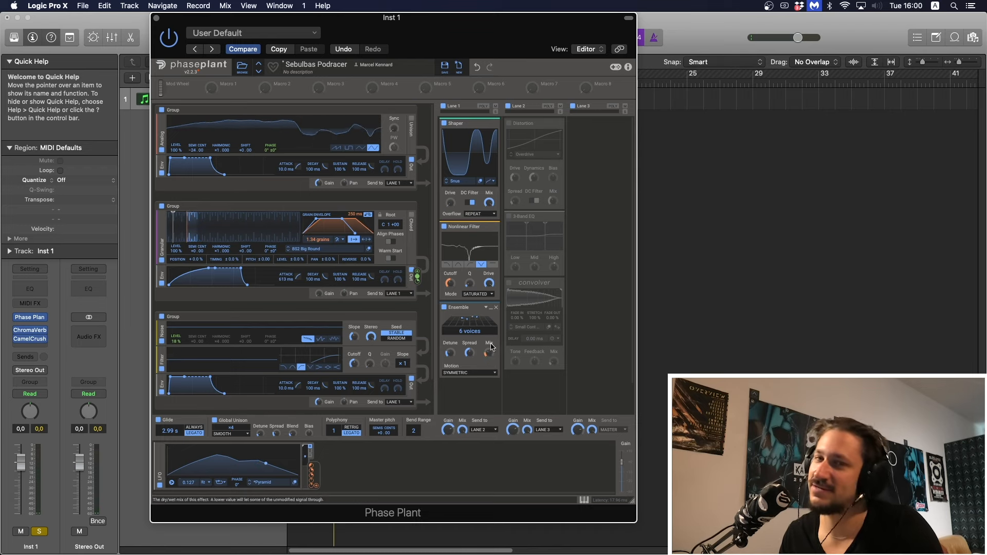
pyautogui.click(509, 124)
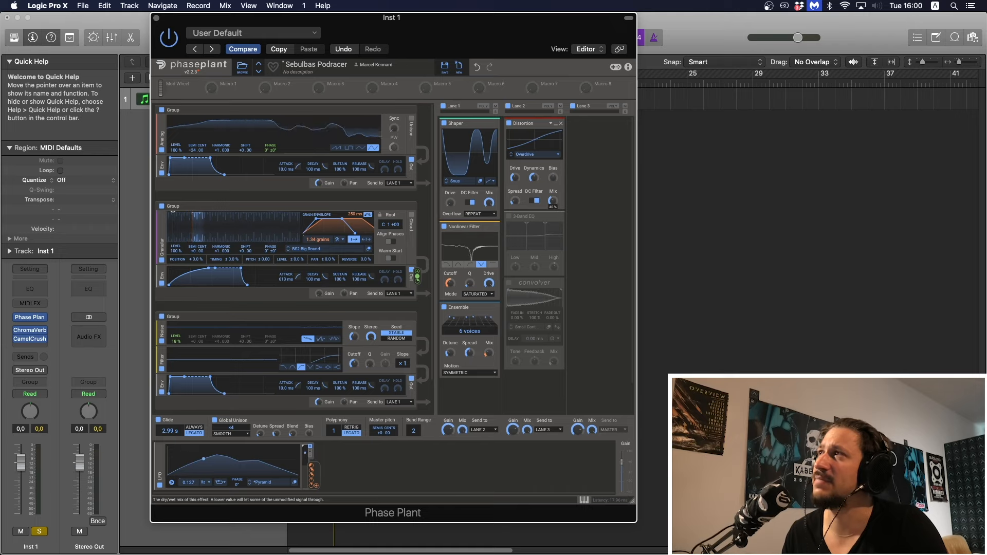
pyautogui.press('space')
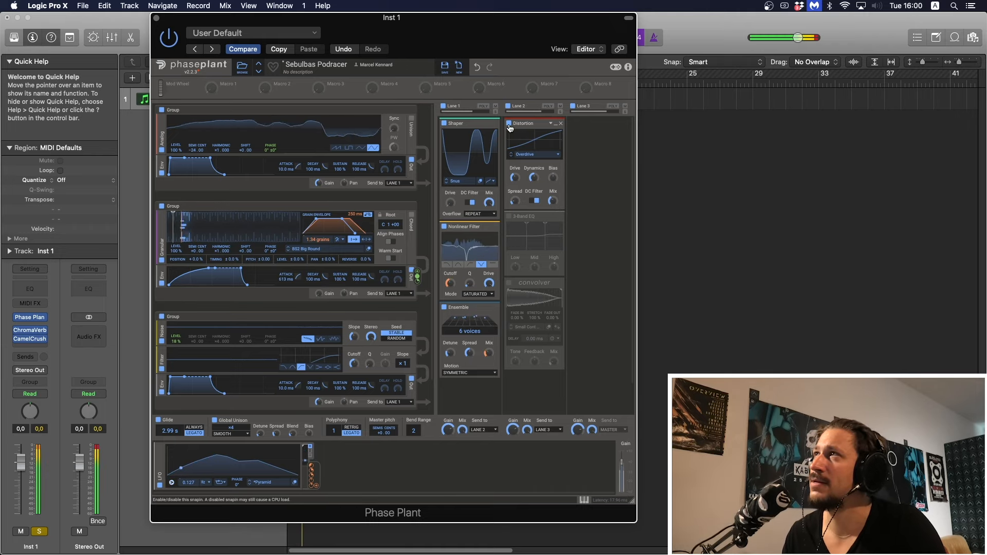
pyautogui.click(509, 124)
pyautogui.click(509, 124)
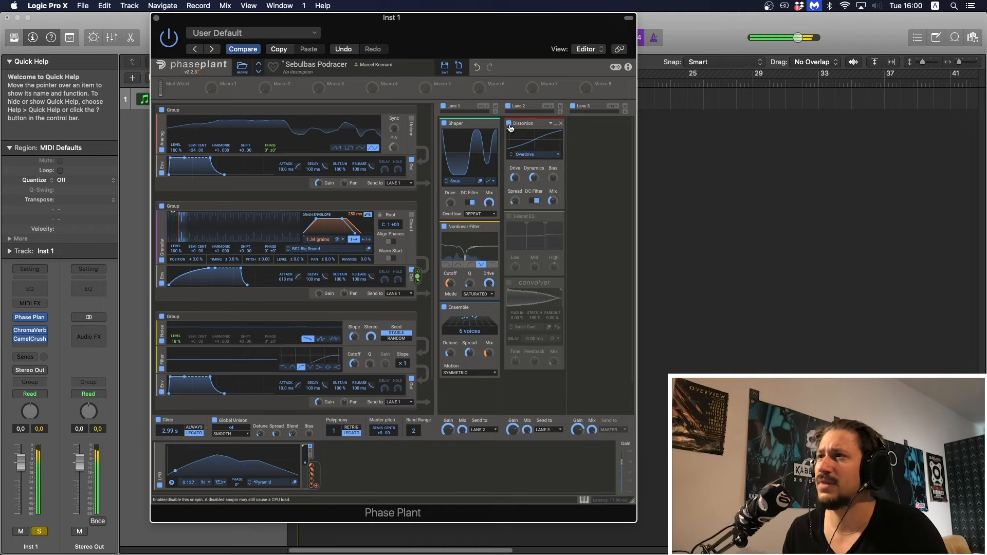
# Enable the 3-Band EQ and Convolver, view the Convolver's impulse response in the factory Spaces Real folder, and play the full patch.
pyautogui.click(509, 216)
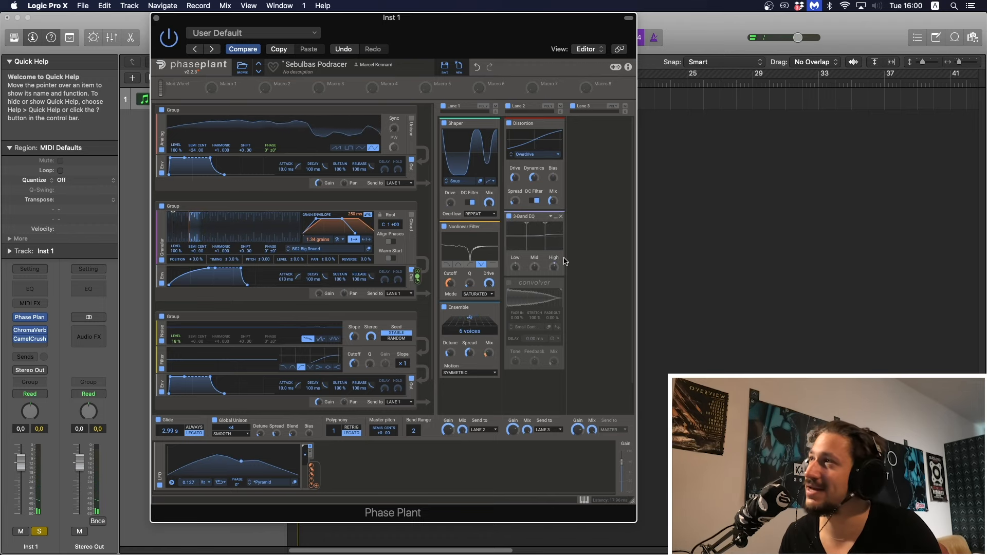
pyautogui.click(508, 282)
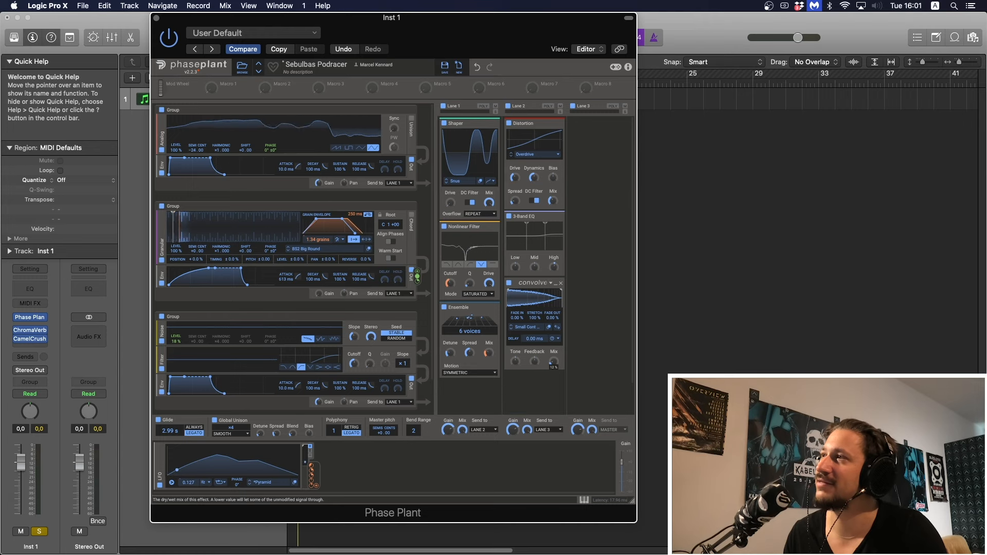
pyautogui.click(532, 327)
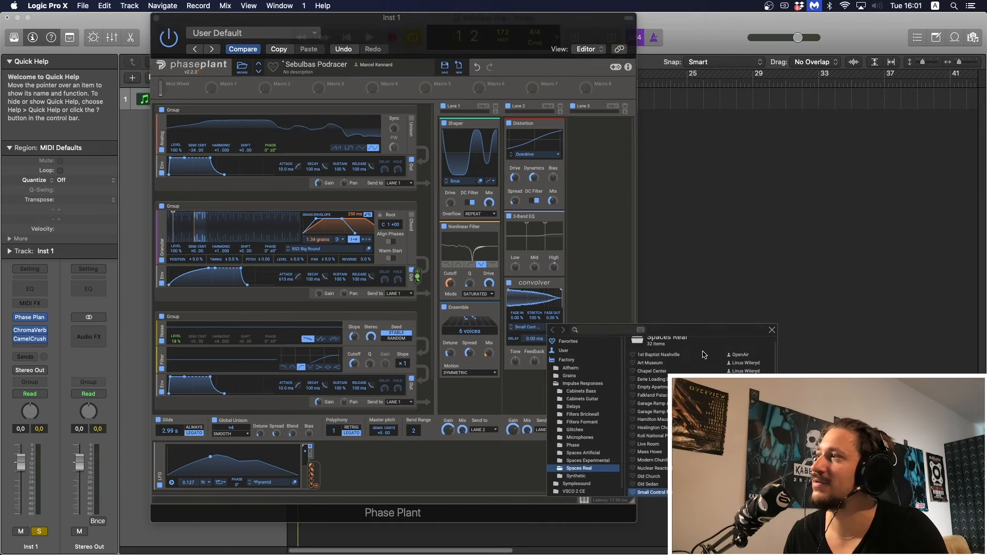
pyautogui.click(771, 330)
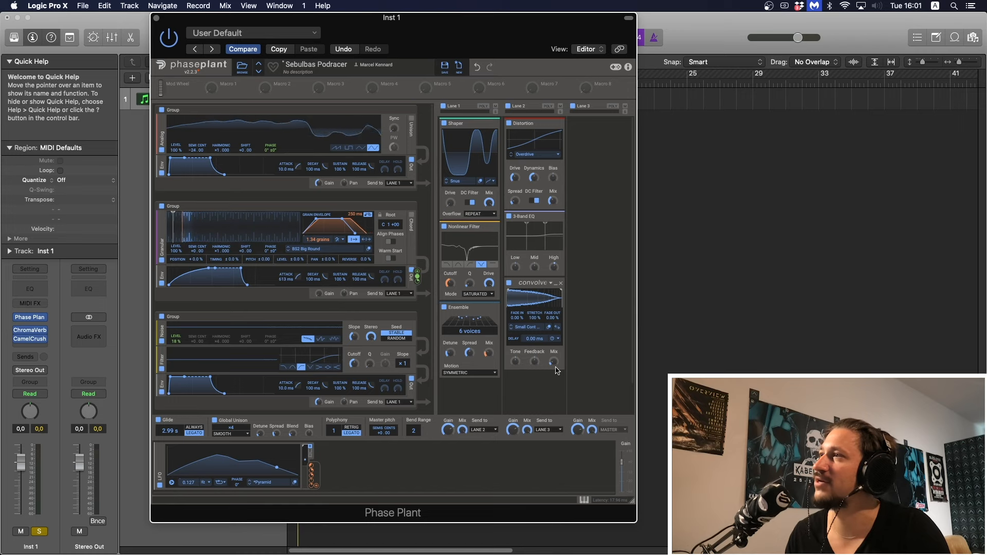
pyautogui.moveTo(550, 360)
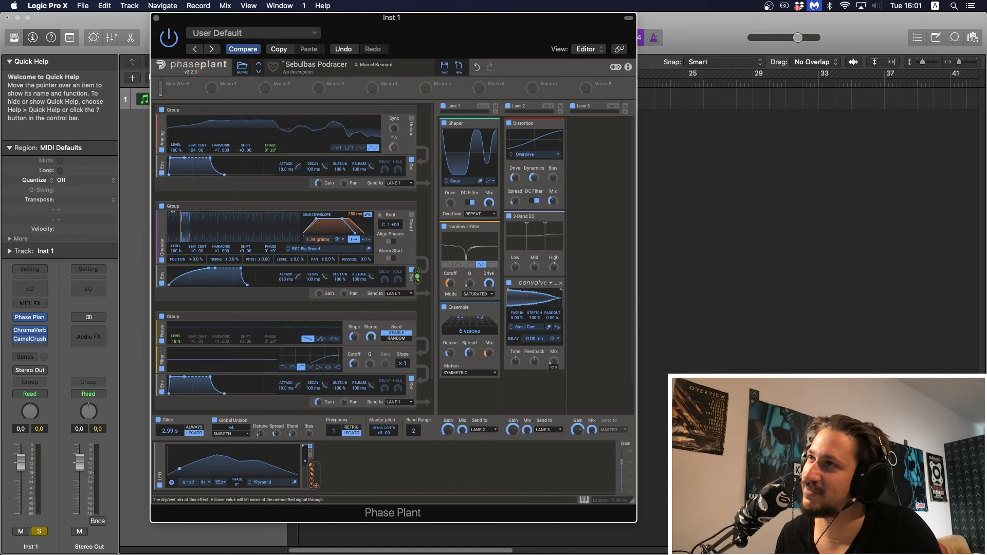
pyautogui.press('space')
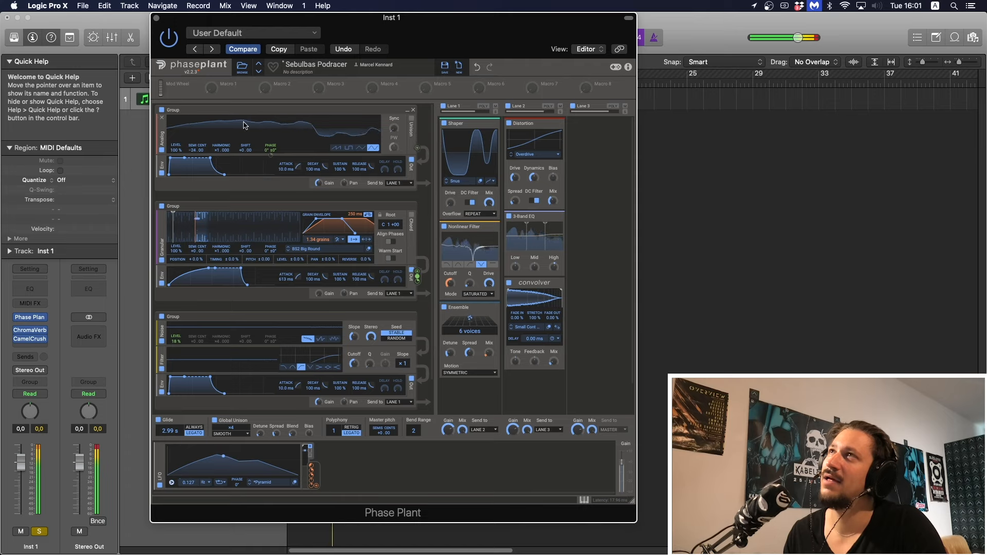
# Close the synth window and show all notes of the Inst 1 region in the Piano Roll.
pyautogui.click(156, 18)
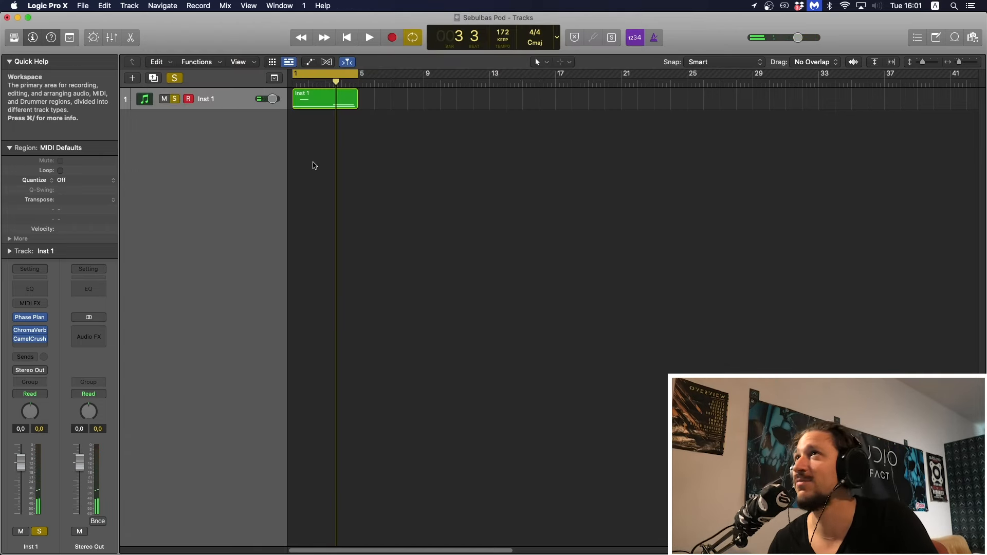
pyautogui.doubleClick(335, 106)
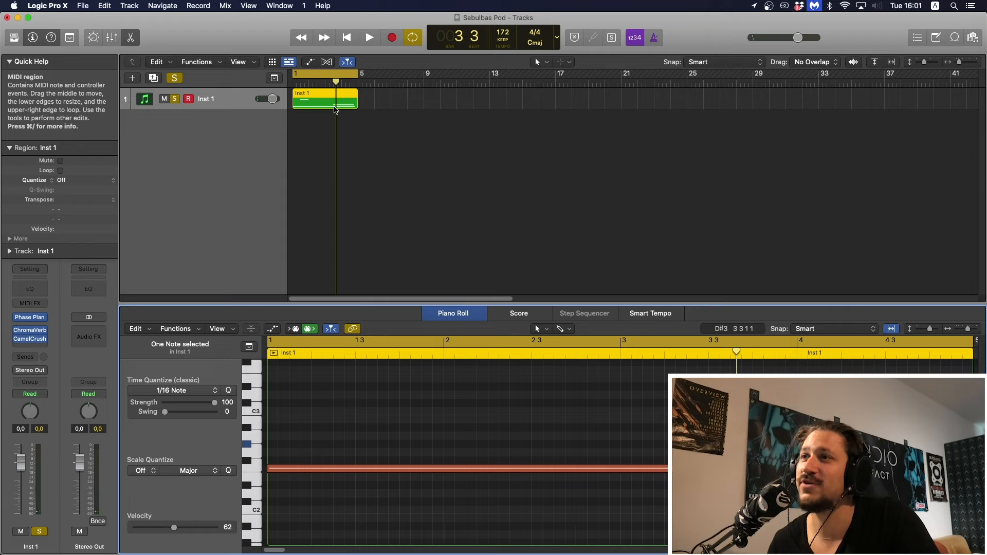
pyautogui.click(504, 428)
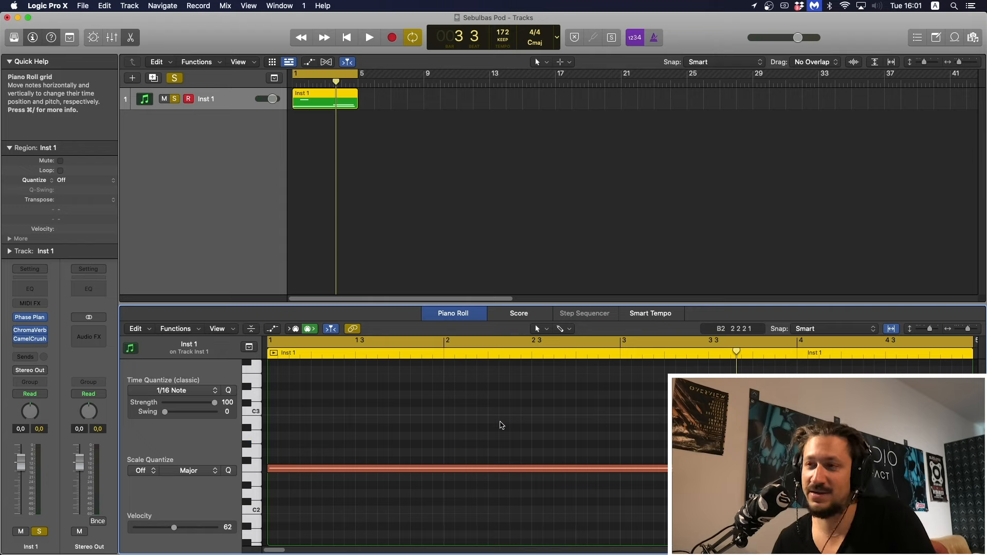
pyautogui.press('z')
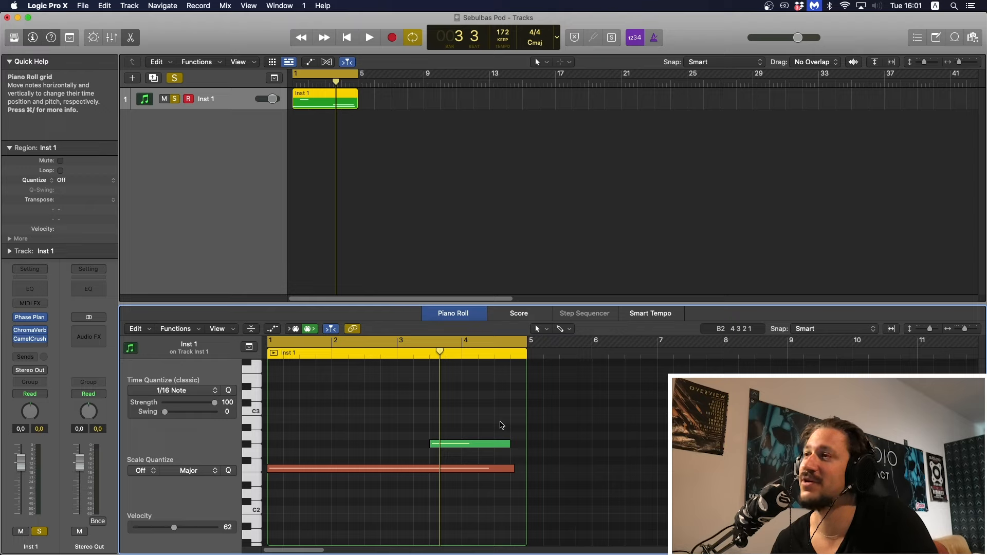
pyautogui.scroll(3, 478, 431)
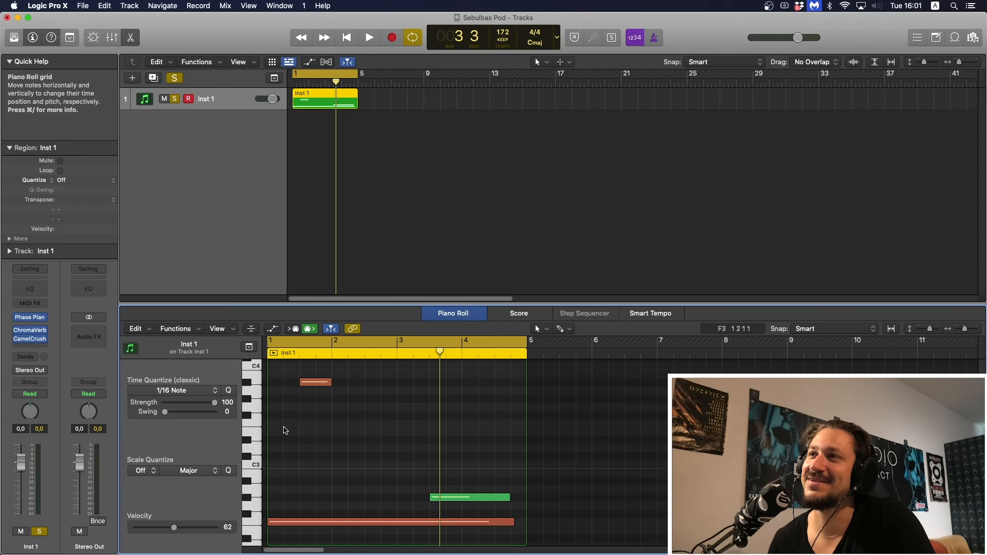
# Check the Phase Plant patch once more and return to the region's notes in the Piano Roll.
pyautogui.click(29, 317)
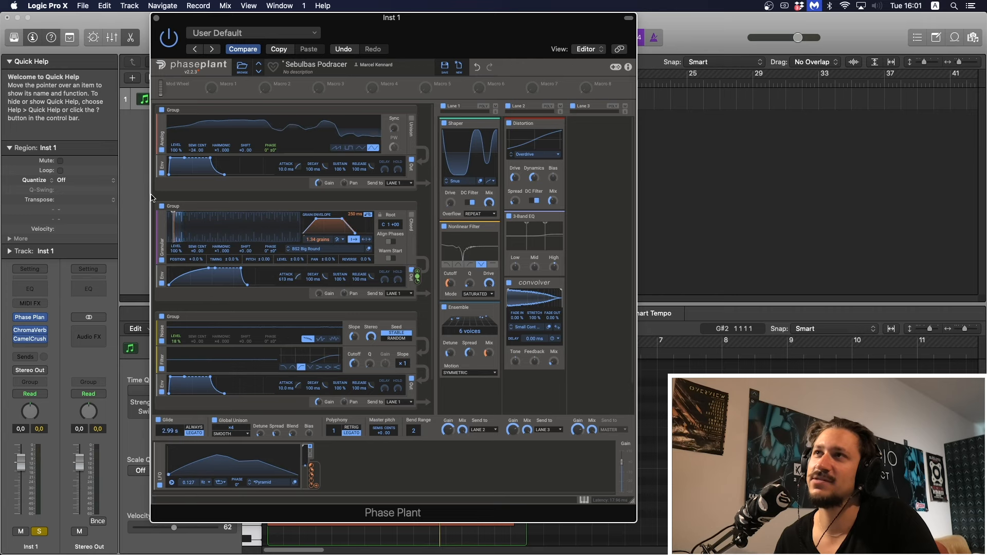
pyautogui.click(156, 18)
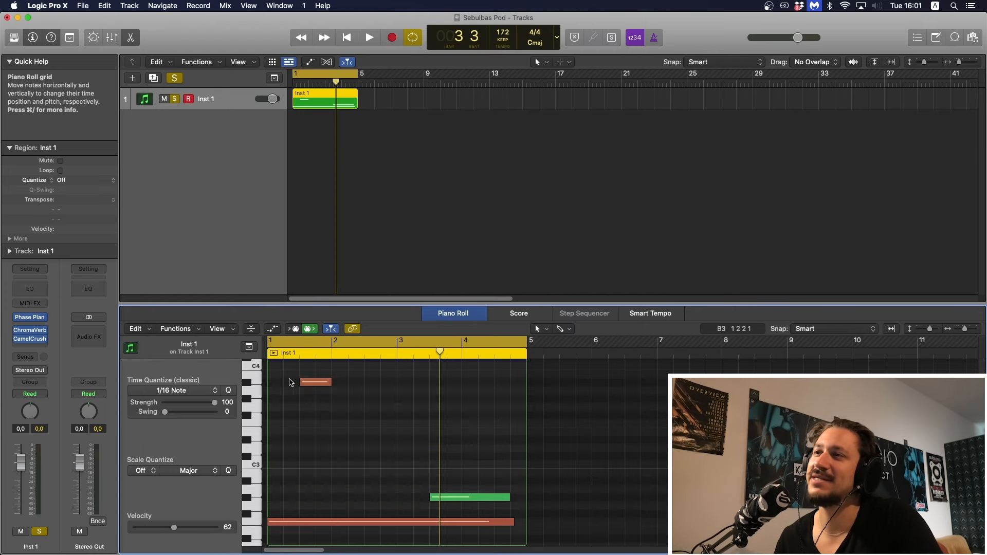
pyautogui.moveTo(326, 410); pyautogui.dragTo(372, 466)
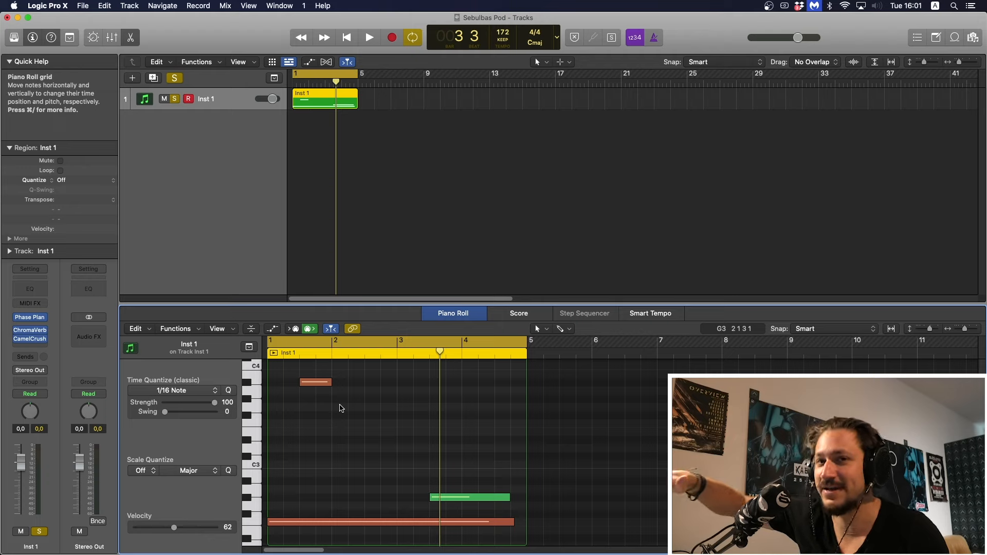
# Play the Inst 1 region's notes from the current position towards the end of the cycle and stop playback.
pyautogui.press('space')
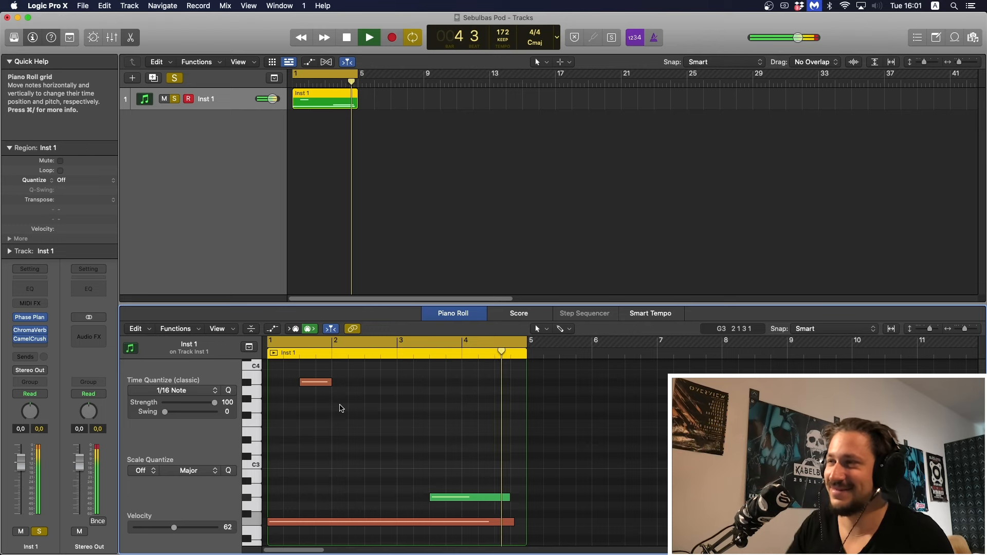
pyautogui.press('space')
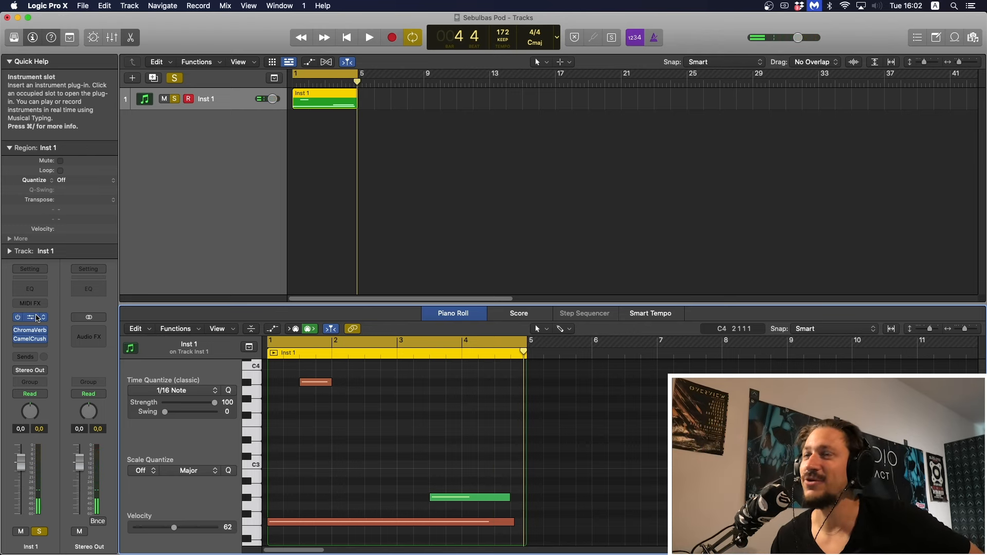
# Reopen the Phase Plant patch, examine the granular generator's grain envelope, modulated output and gain, and close the synth window.
pyautogui.click(30, 319)
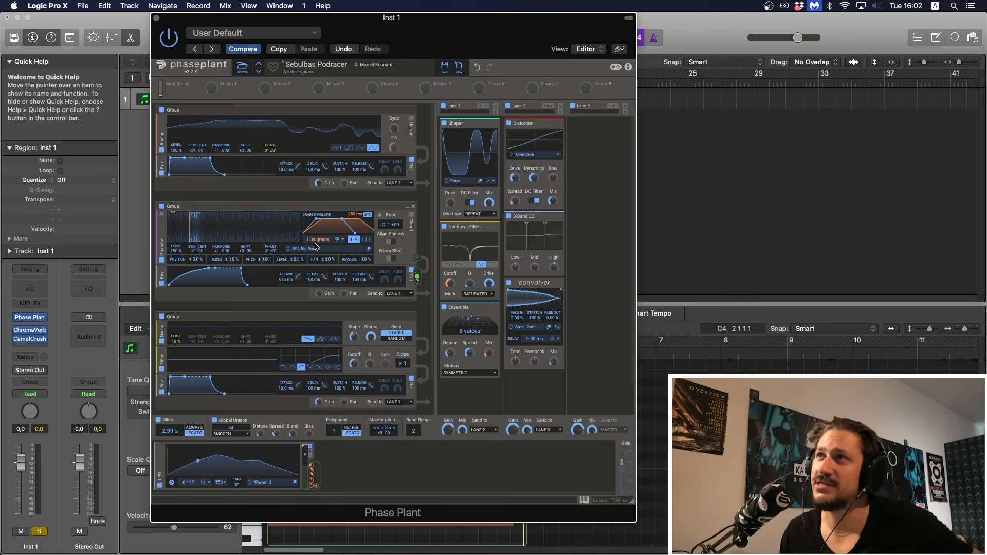
pyautogui.moveTo(318, 243)
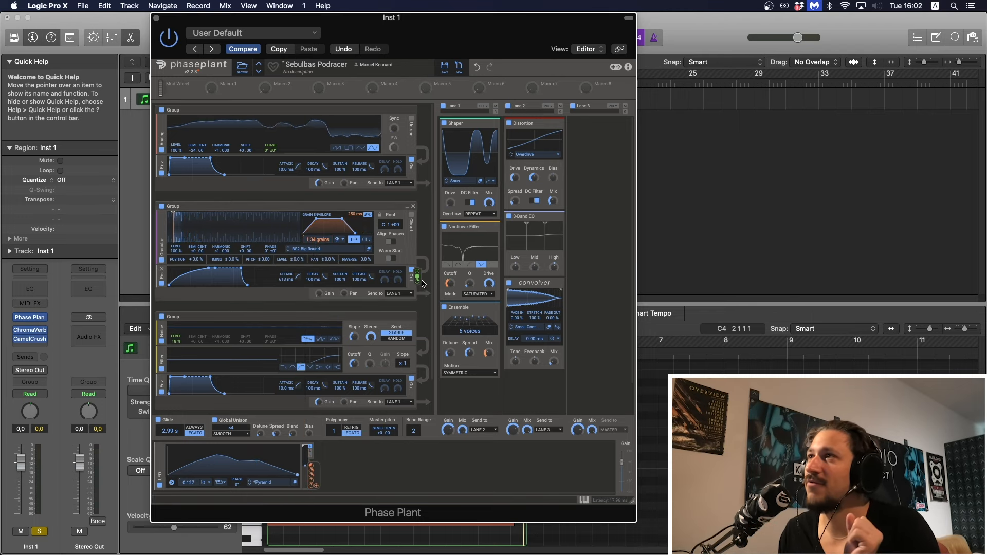
pyautogui.moveTo(418, 282)
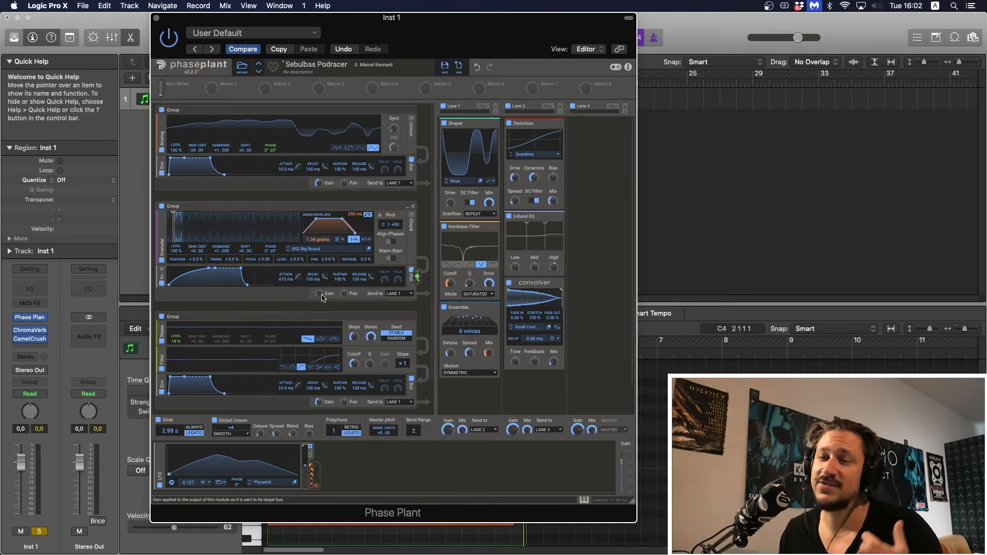
pyautogui.scroll(-1, 323, 297)
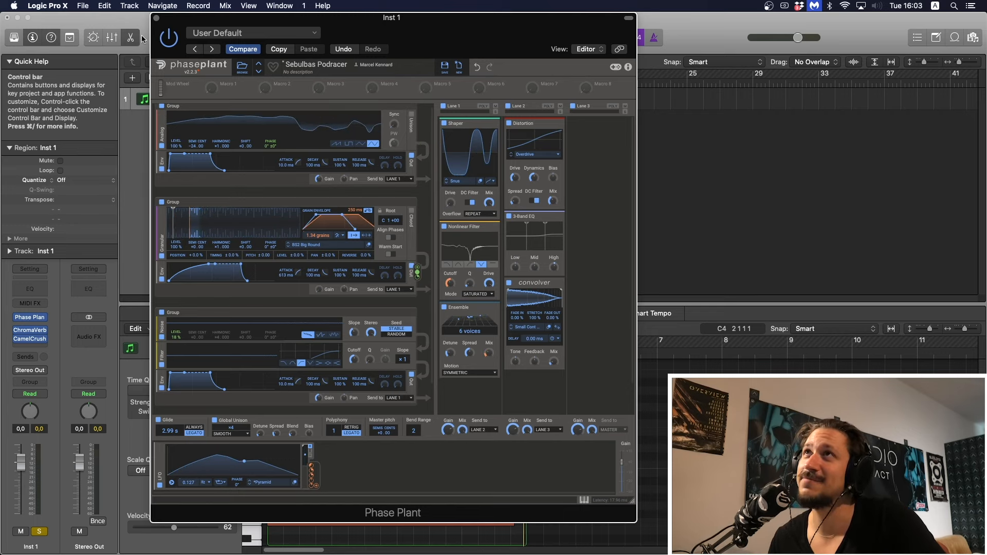
pyautogui.click(156, 19)
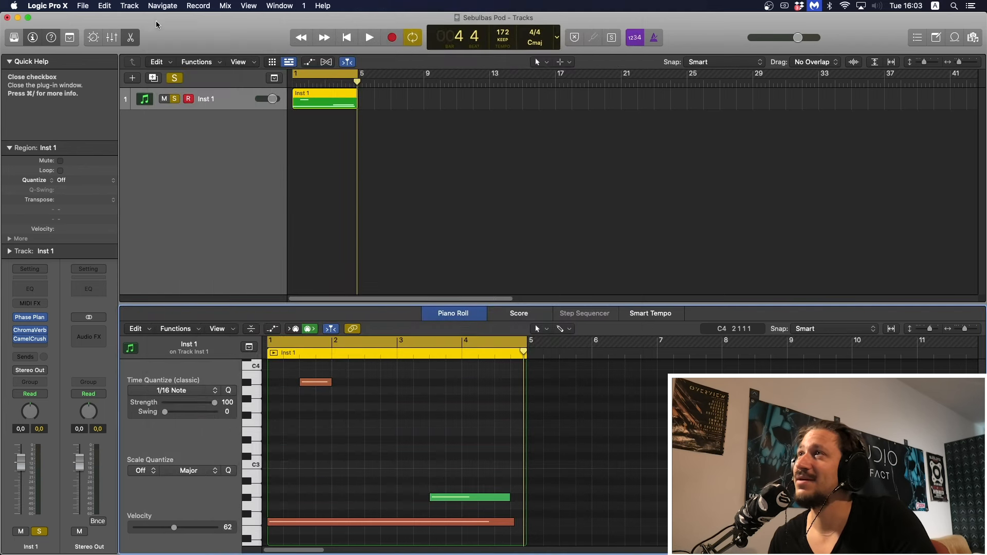